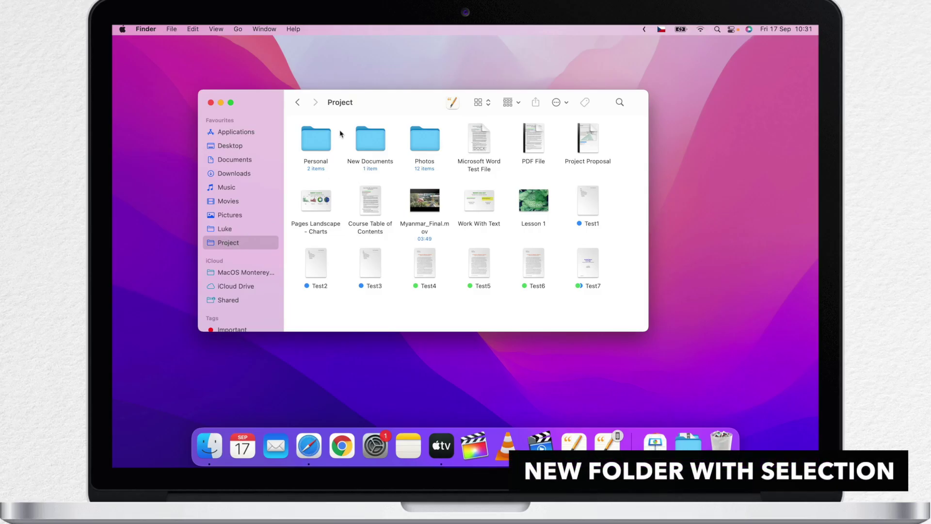
Select the seven files Test1 through Test7 in the Project window.
{"action": "left_click", "coordinate": [180, 28]}
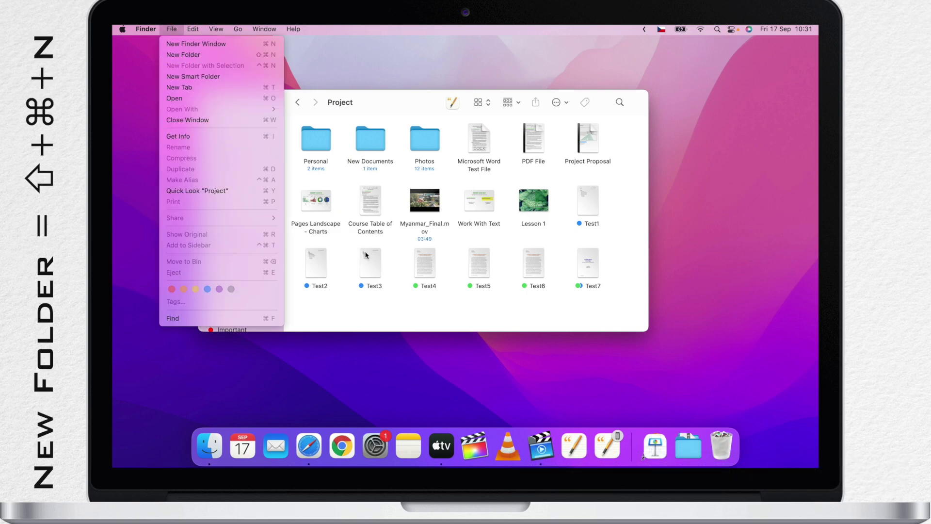
{"action": "left_click", "coordinate": [410, 310]}
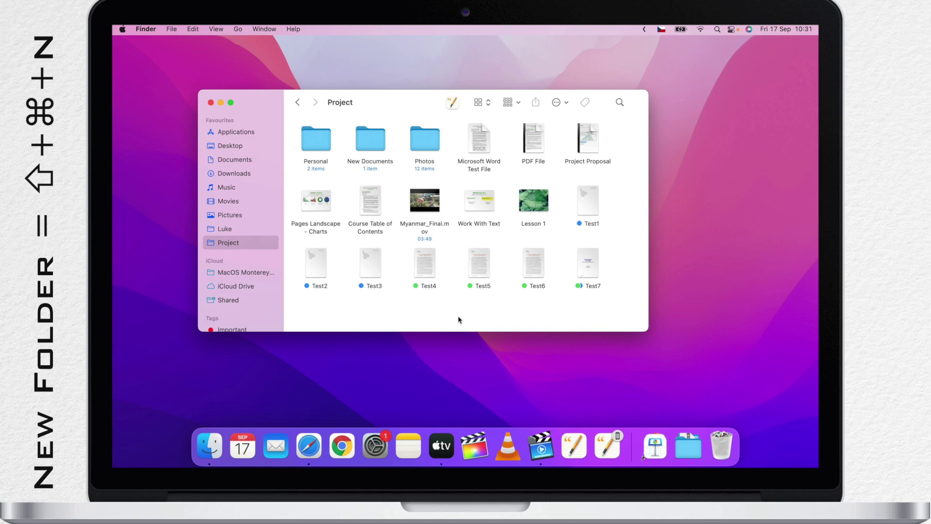
{"action": "left_click_drag", "start_coordinate": [622, 283], "coordinate": [309, 267]}
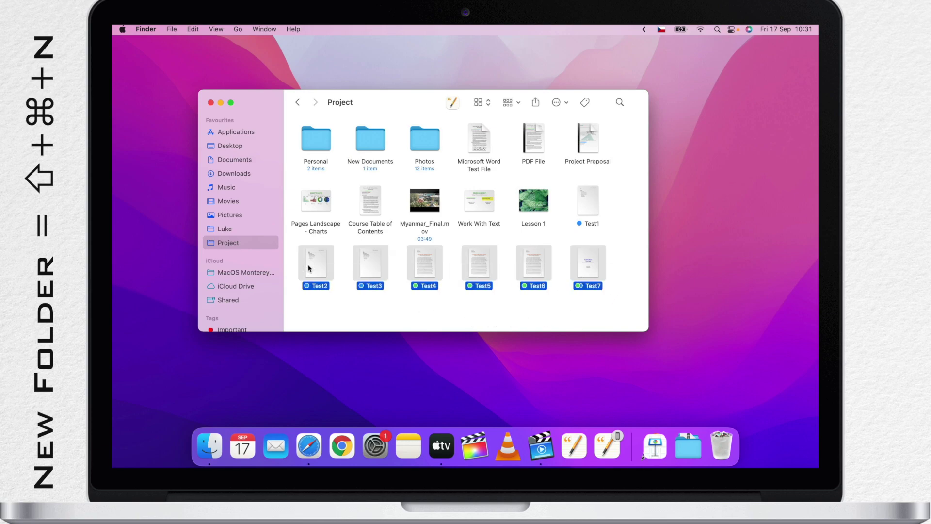
{"action": "left_click", "coordinate": [587, 202], "text": "super"}
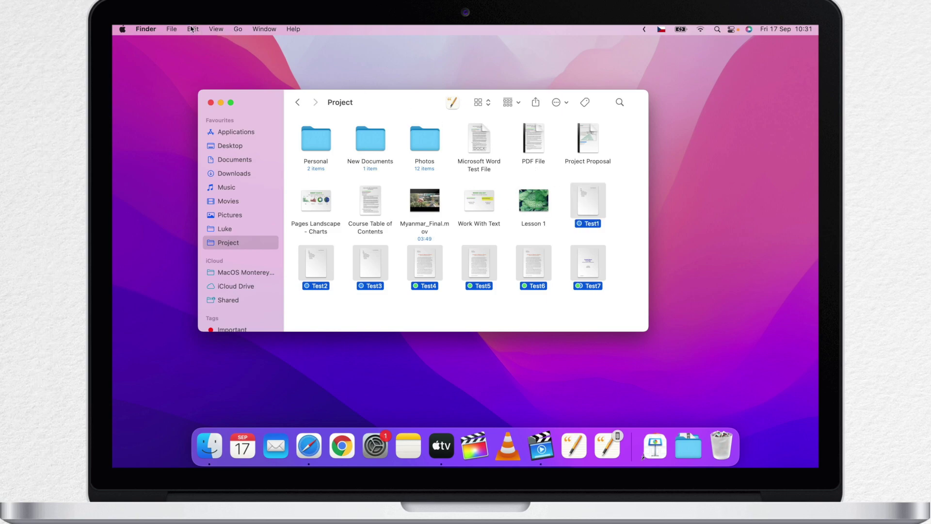
Put the selection in a new folder named Test and move it after Lesson 1.
{"action": "left_click", "coordinate": [172, 29]}
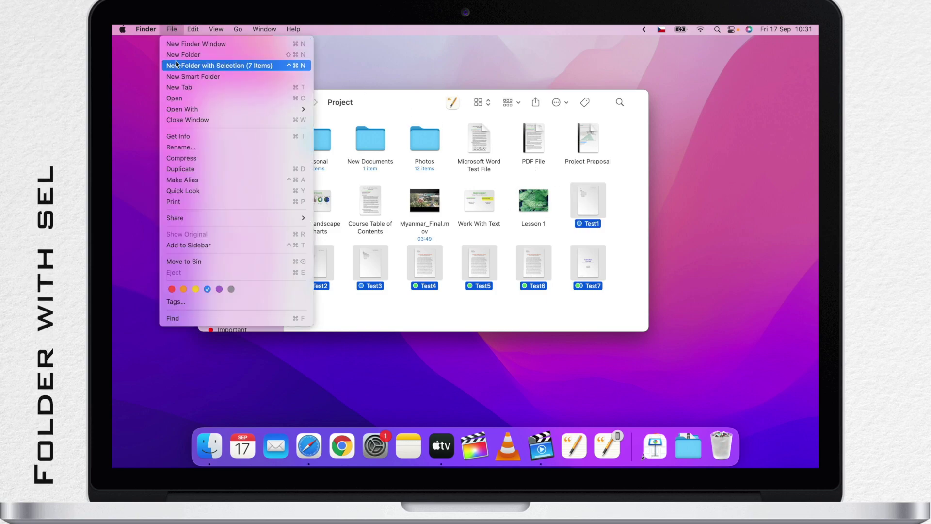
{"action": "left_click", "coordinate": [274, 66]}
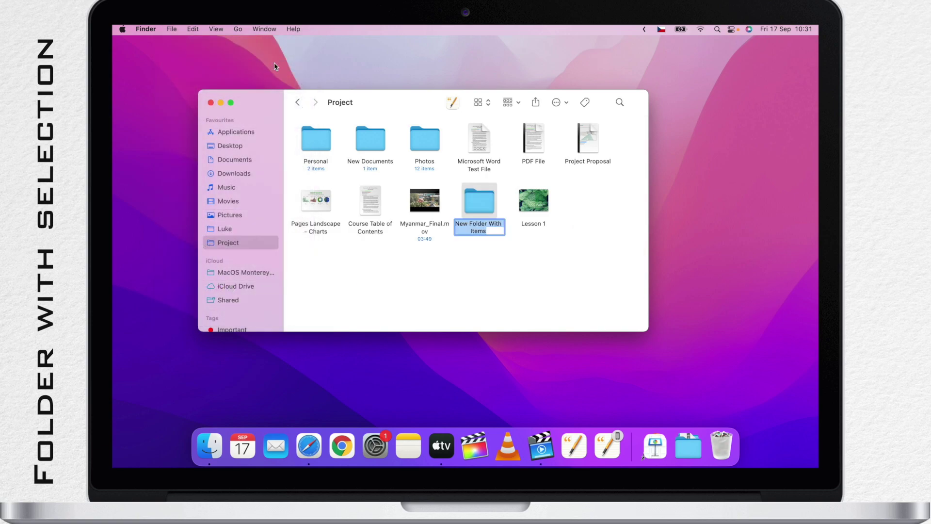
{"action": "type", "text": "Work Test Text"}
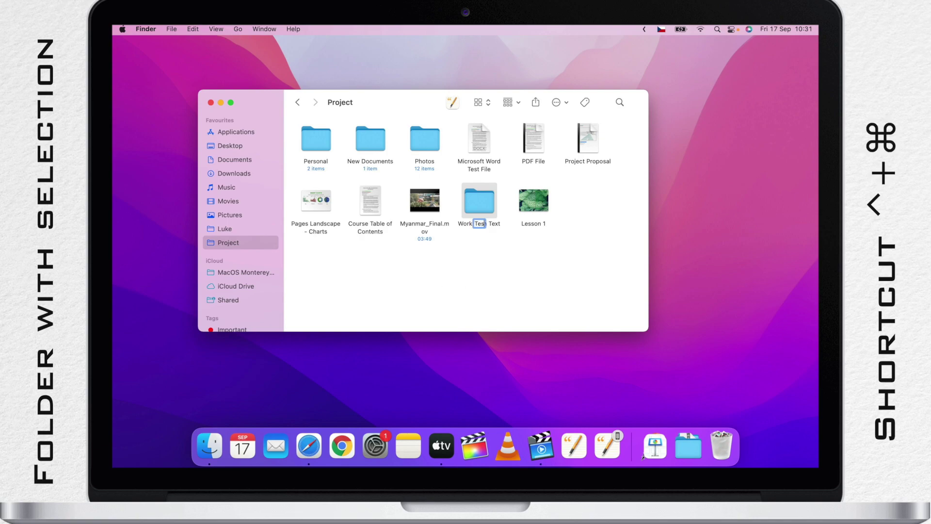
{"action": "key", "text": "Return"}
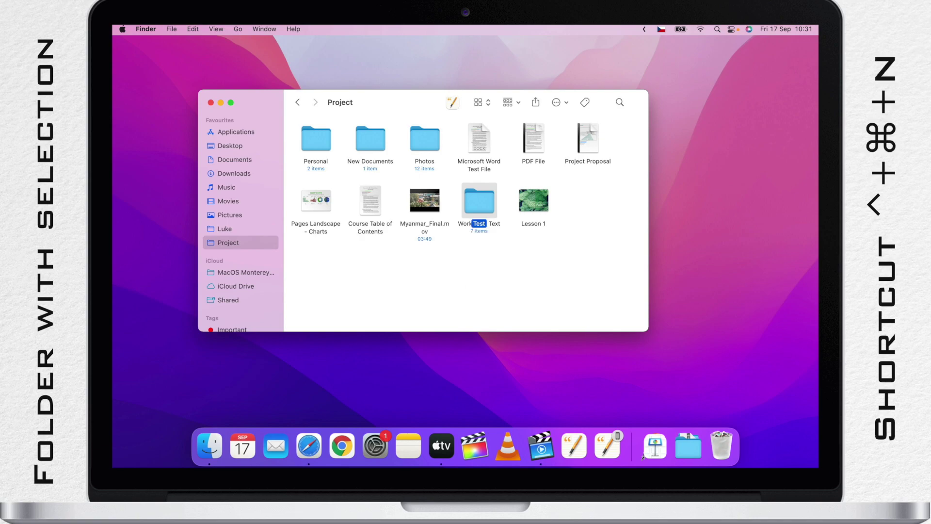
{"action": "left_click", "coordinate": [492, 272]}
{"action": "left_click_drag", "start_coordinate": [472, 200], "coordinate": [584, 195]}
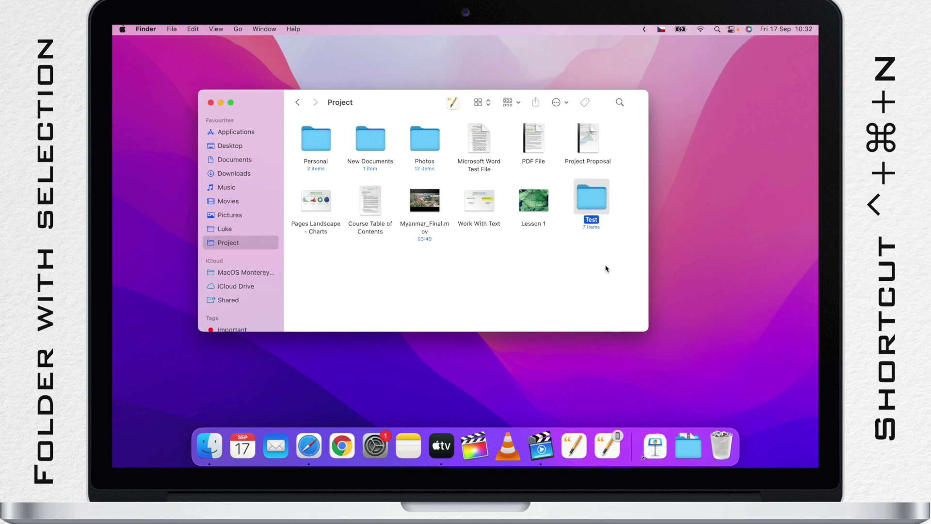
{"action": "left_click", "coordinate": [592, 277]}
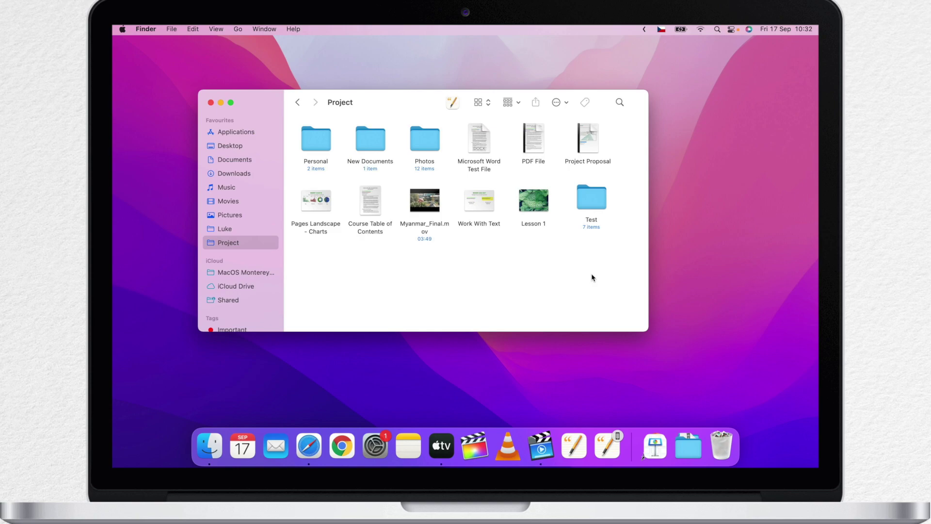
{"action": "left_click", "coordinate": [475, 139]}
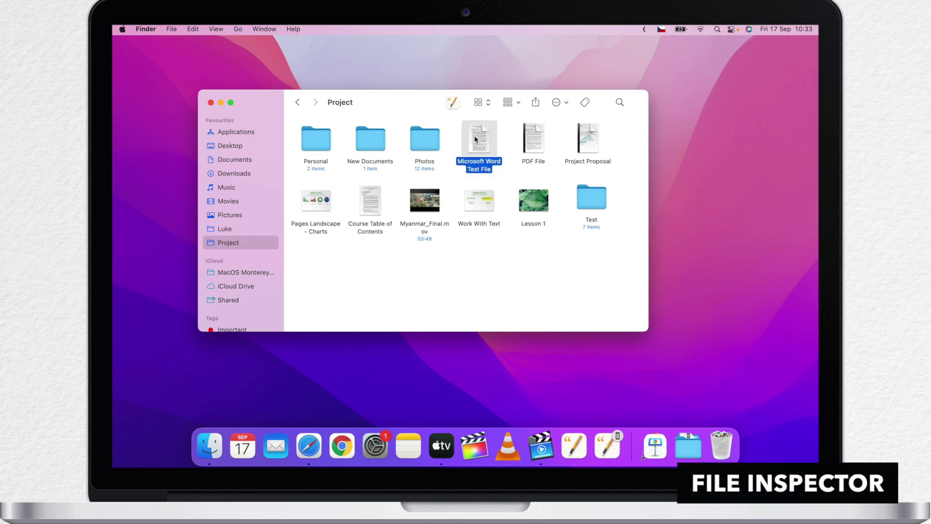
{"action": "key", "text": "Right"}
{"action": "key", "text": "Down"}
{"action": "left_click", "coordinate": [475, 139]}
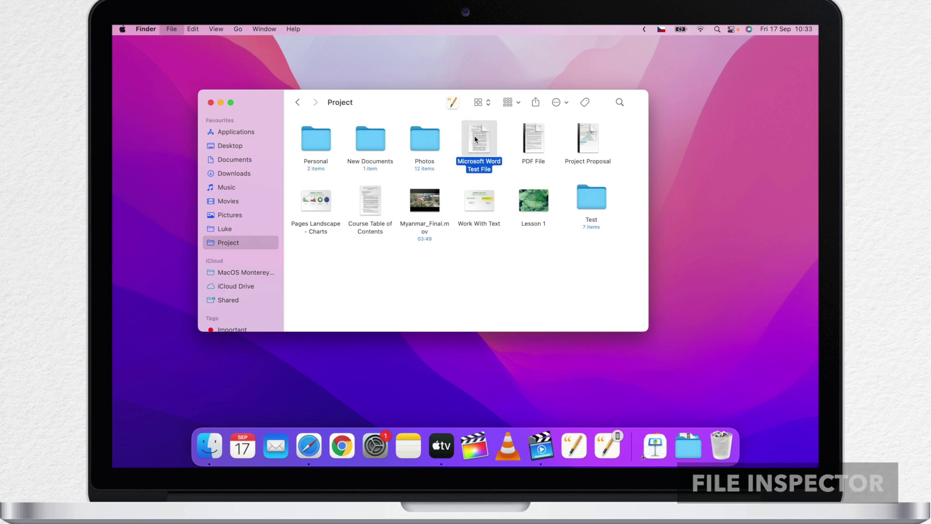
{"action": "key", "text": "super+alt+i"}
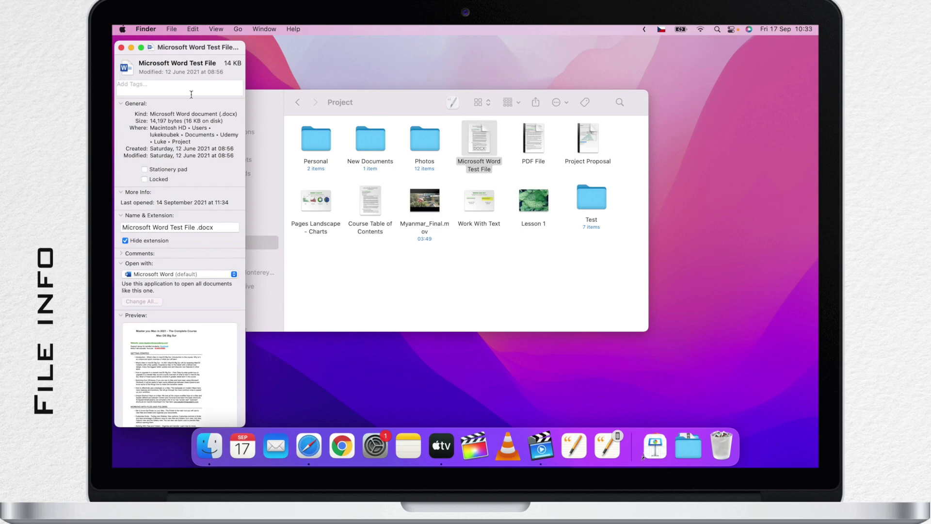
{"action": "left_click", "coordinate": [121, 48]}
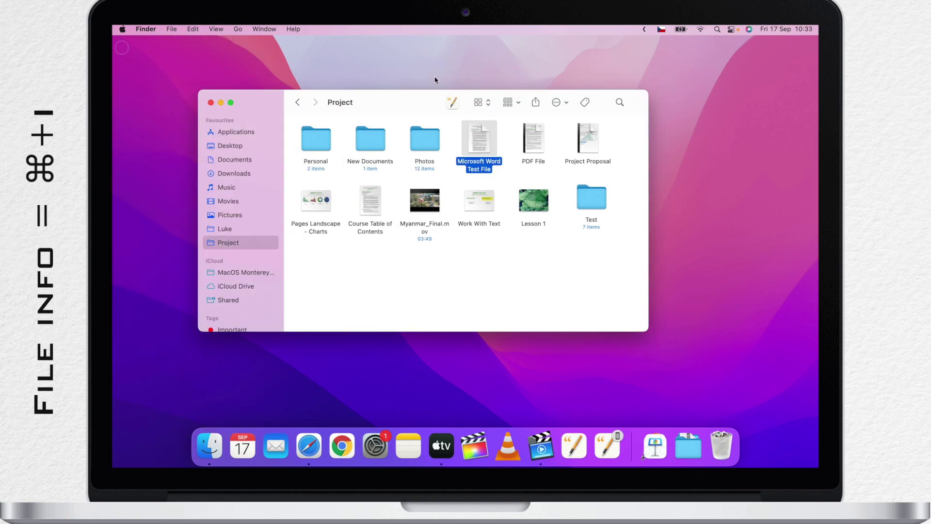
{"action": "right_click", "coordinate": [535, 144]}
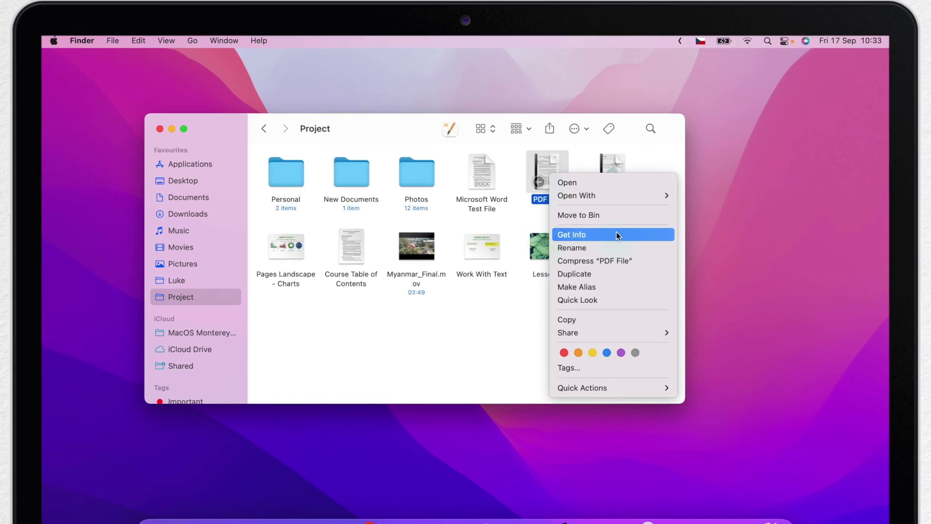
{"action": "left_click", "coordinate": [599, 203]}
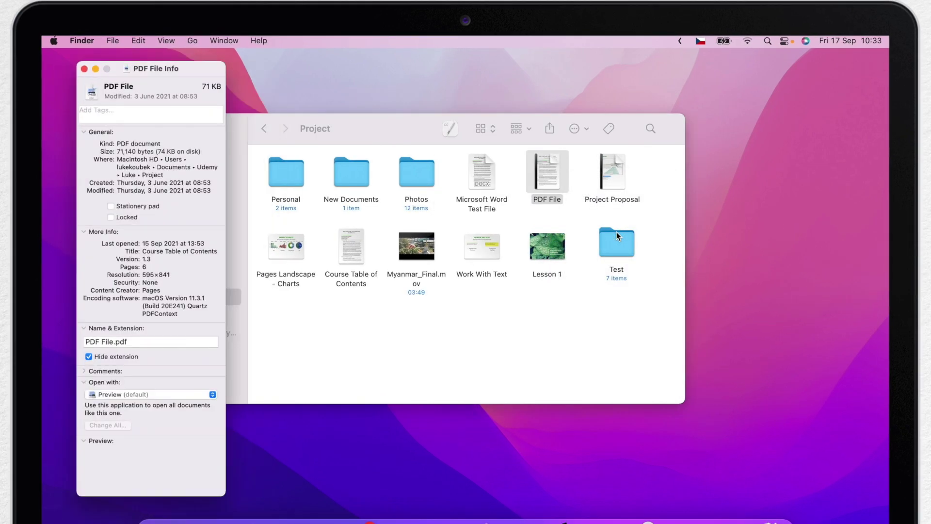
{"action": "left_click", "coordinate": [52, 62]}
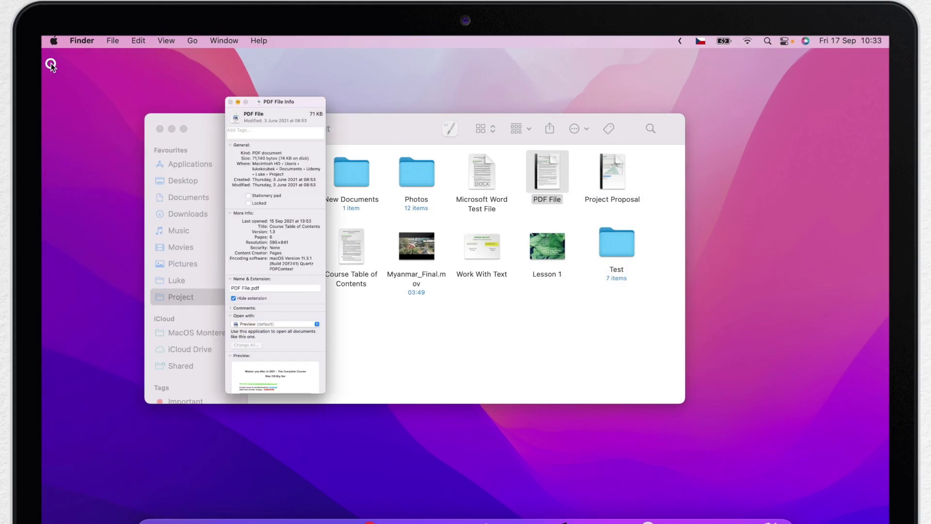
{"action": "left_click_drag", "start_coordinate": [649, 165], "coordinate": [490, 165]}
{"action": "right_click", "coordinate": [490, 161]}
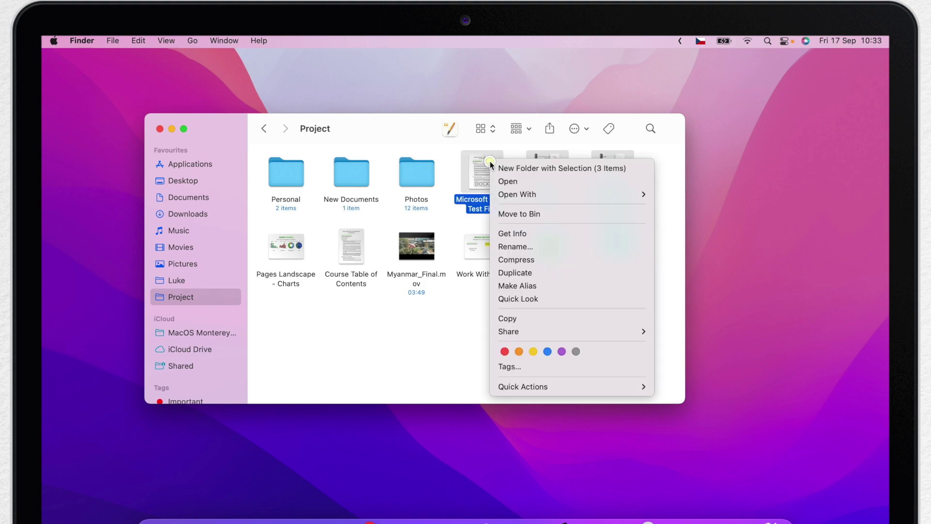
{"action": "left_click", "coordinate": [521, 233]}
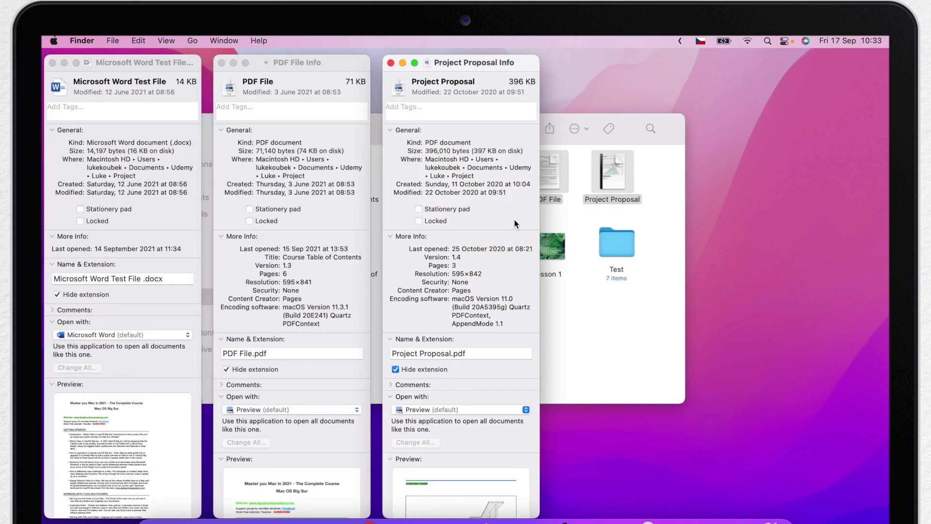
{"action": "left_click", "coordinate": [391, 63]}
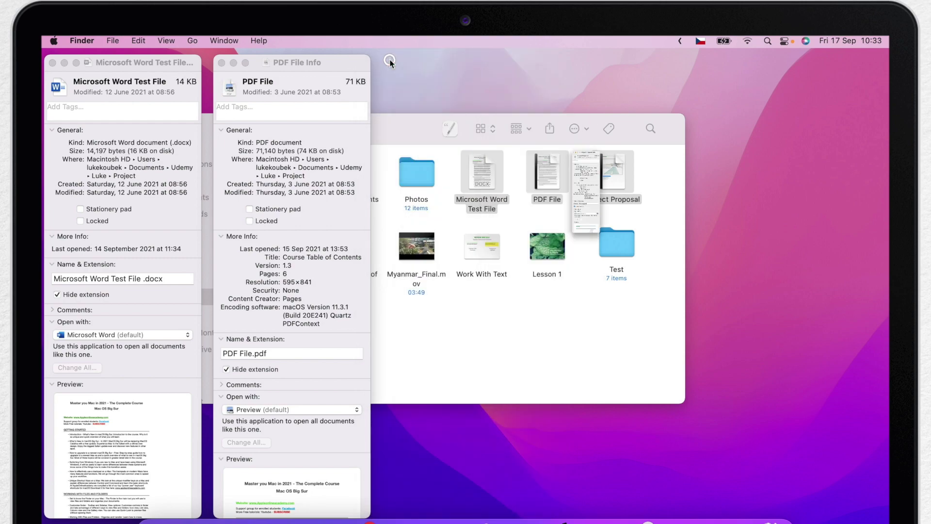
{"action": "left_click", "coordinate": [221, 63]}
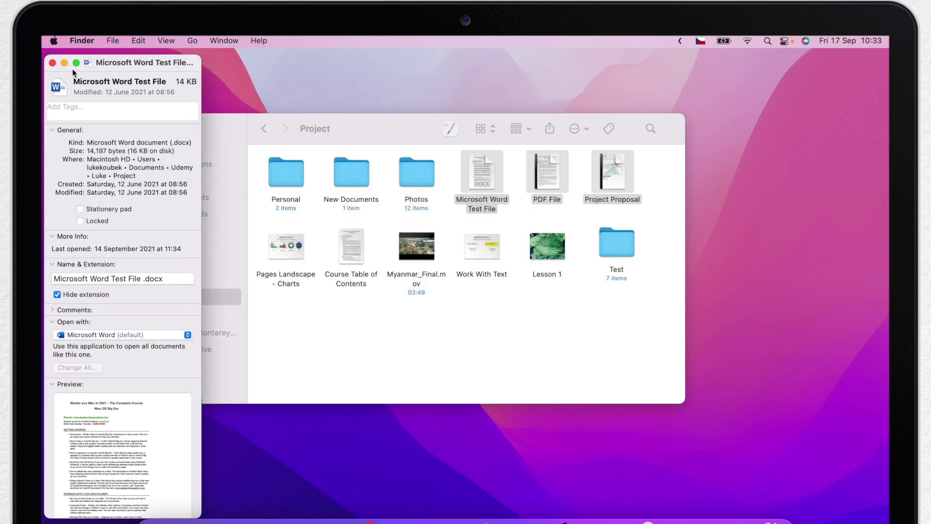
{"action": "left_click", "coordinate": [53, 63]}
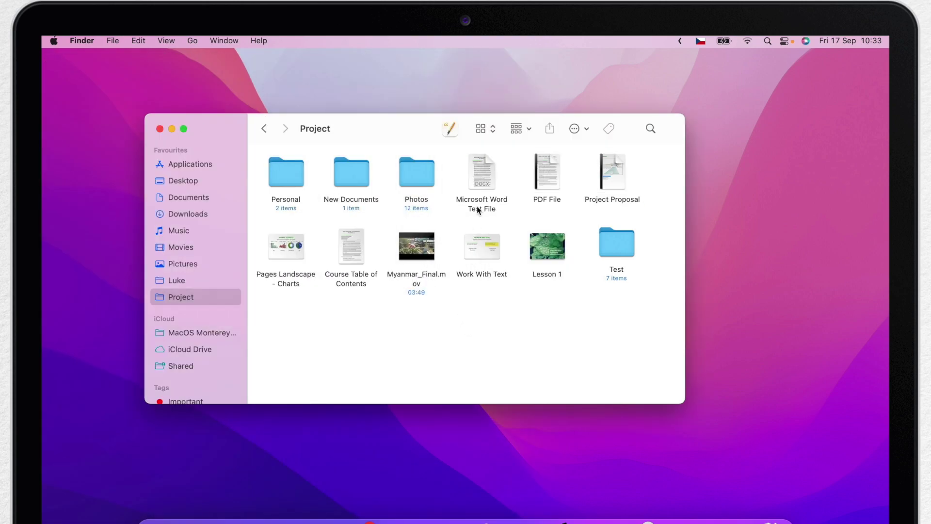
{"action": "left_click", "coordinate": [482, 170]}
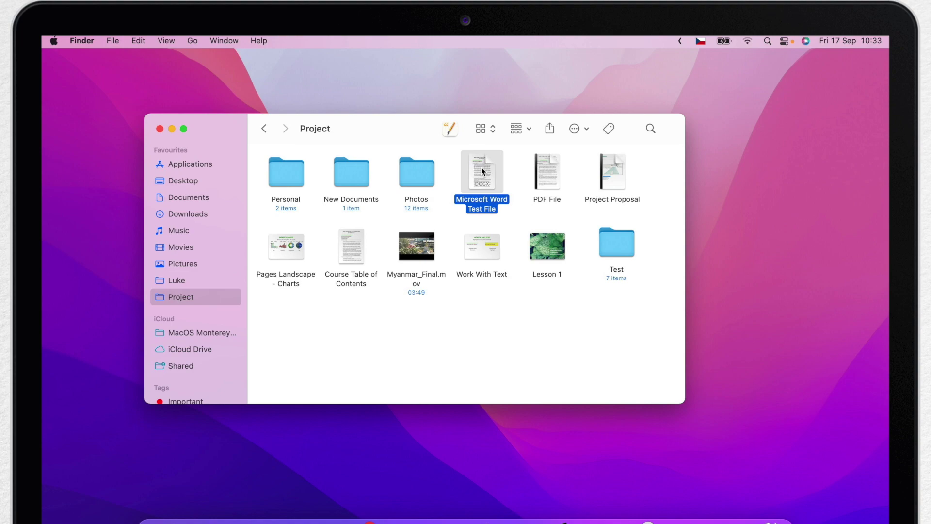
{"action": "key", "text": "alt+super+i"}
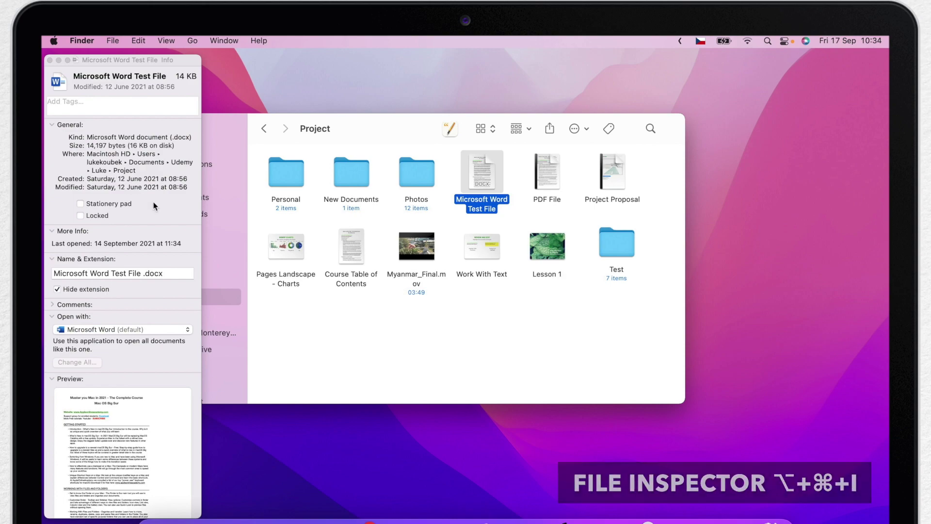
{"action": "left_click", "coordinate": [283, 244]}
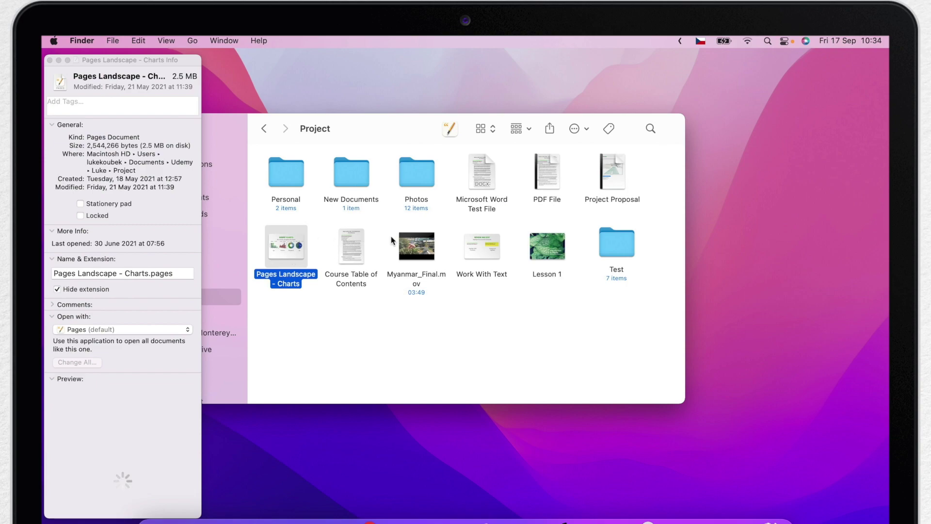
{"action": "left_click", "coordinate": [405, 239]}
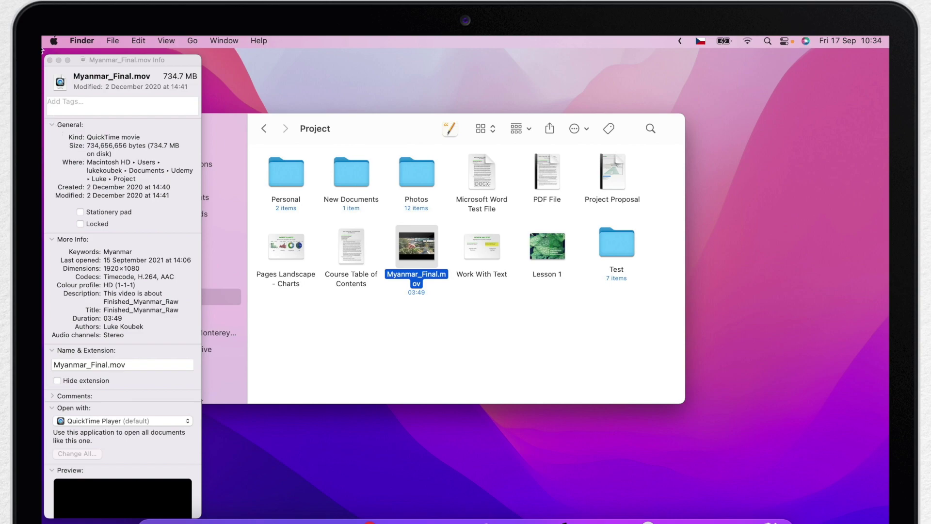
{"action": "left_click", "coordinate": [49, 60]}
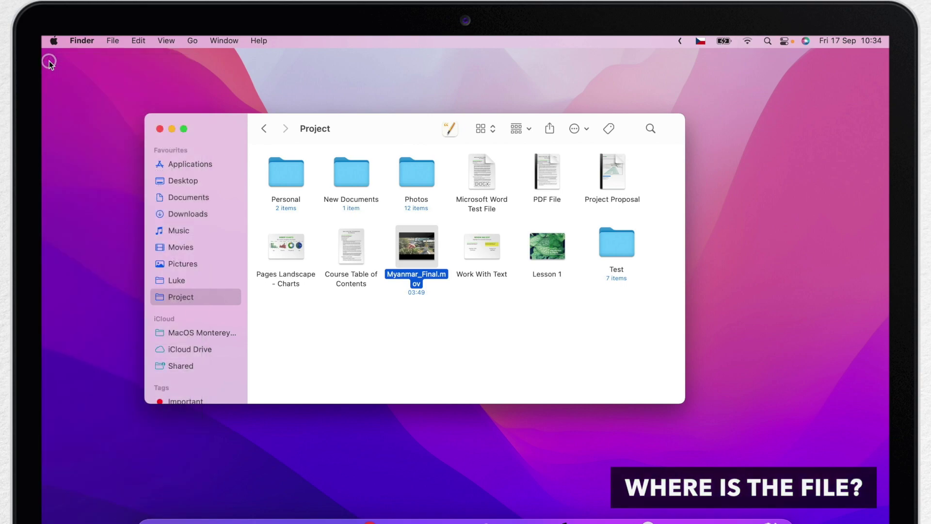
{"action": "left_click", "coordinate": [345, 313]}
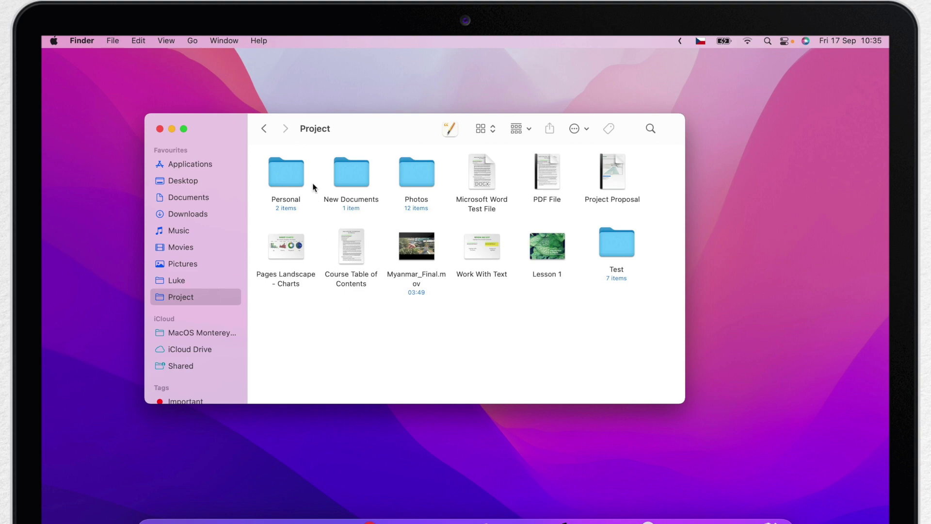
{"action": "left_click", "coordinate": [320, 130], "text": "super"}
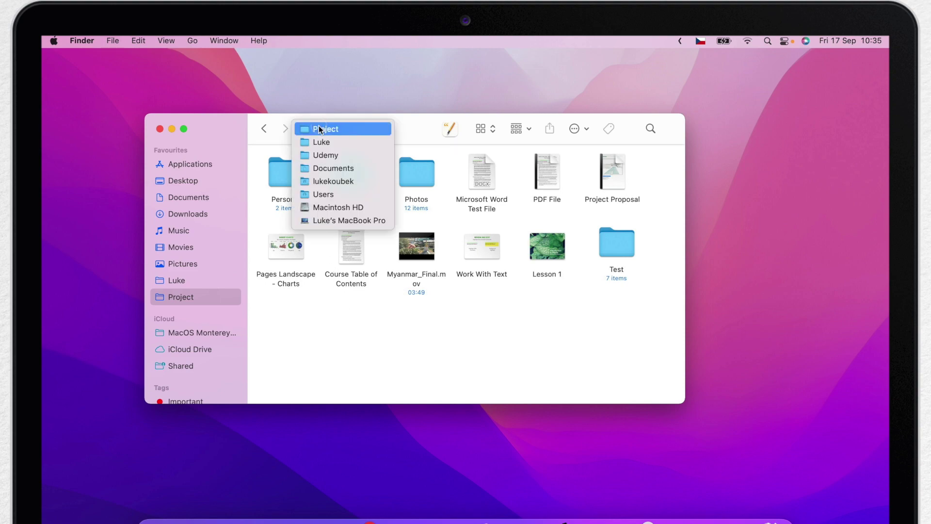
{"action": "left_click", "coordinate": [320, 323]}
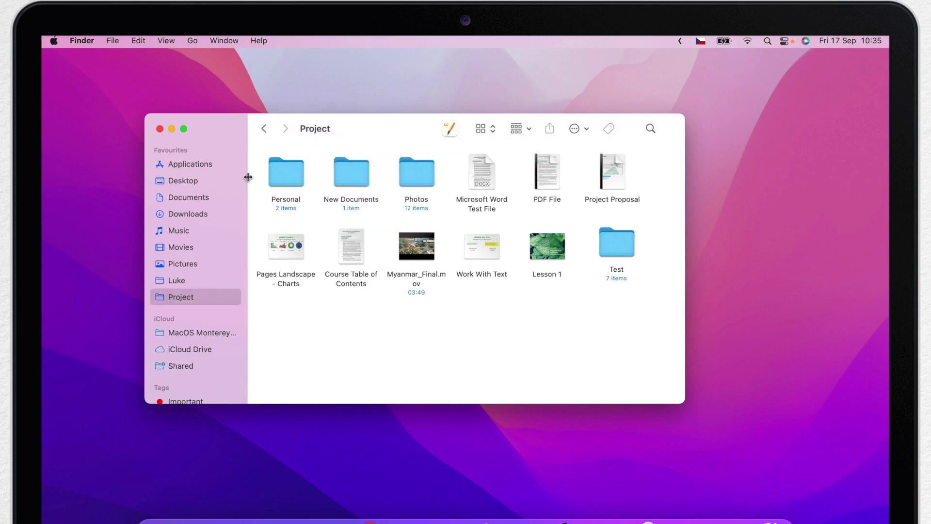
{"action": "left_click", "coordinate": [165, 42]}
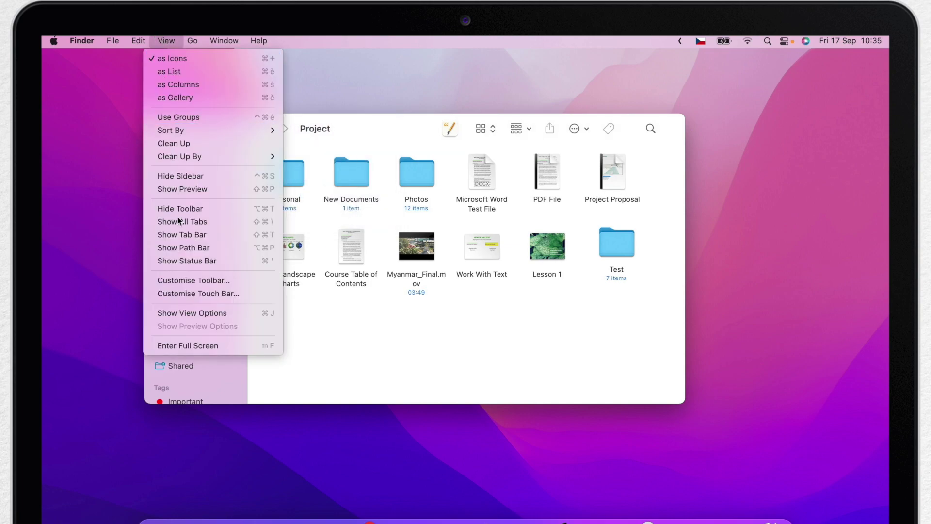
{"action": "left_click", "coordinate": [224, 248]}
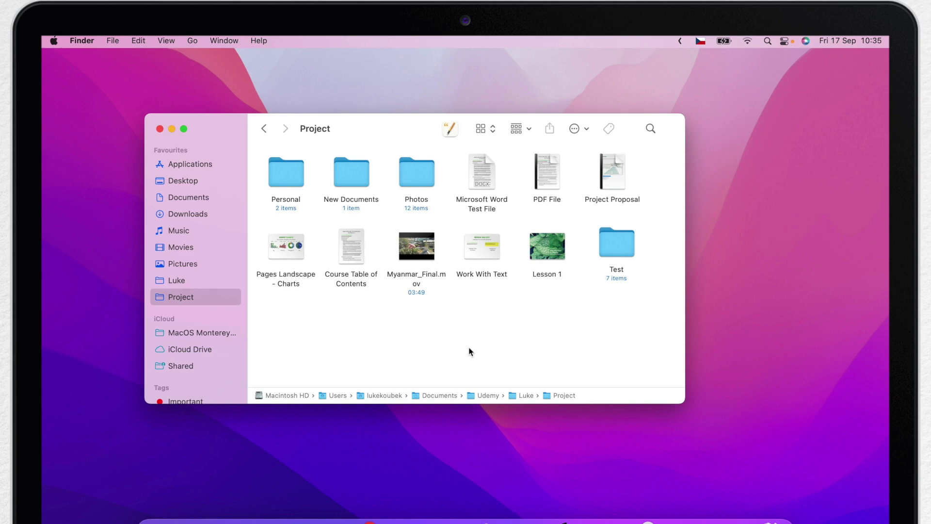
Add the Path item to the Finder window's toolbar.
{"action": "left_click", "coordinate": [167, 40]}
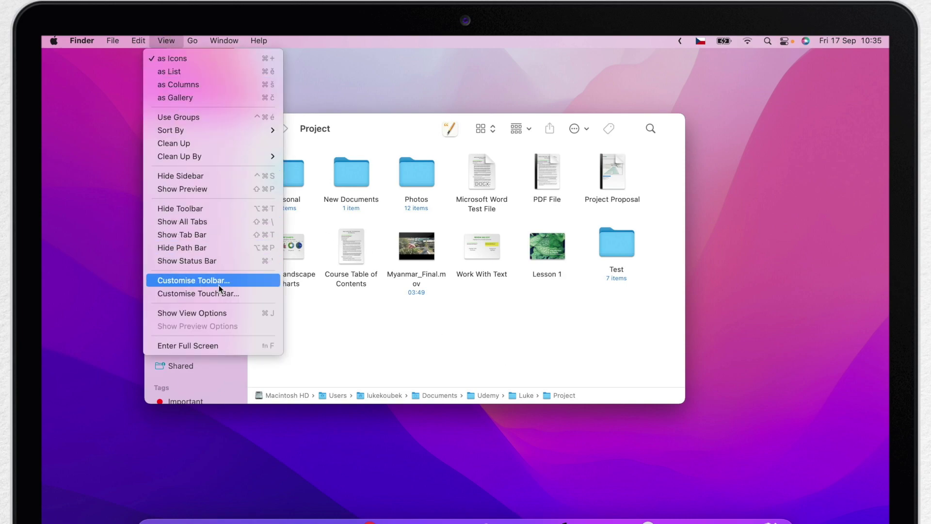
{"action": "right_click", "coordinate": [419, 124]}
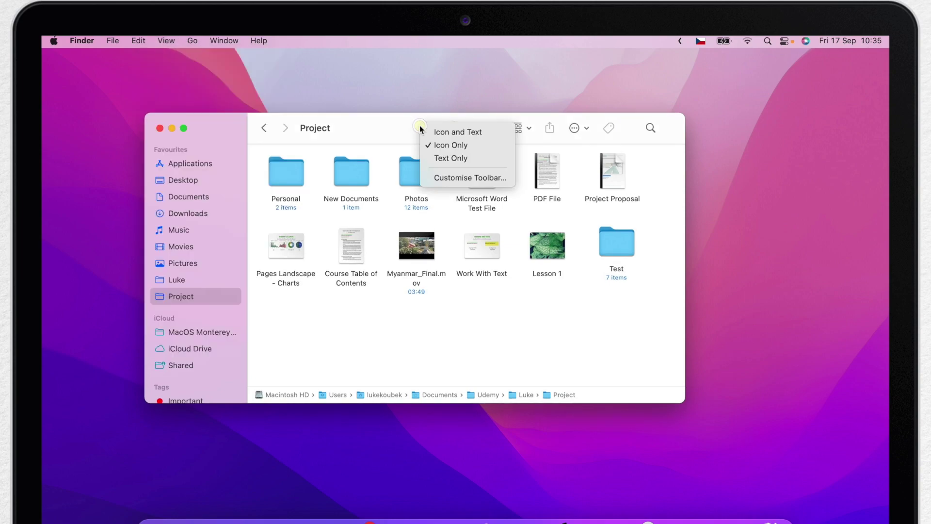
{"action": "left_click", "coordinate": [433, 178]}
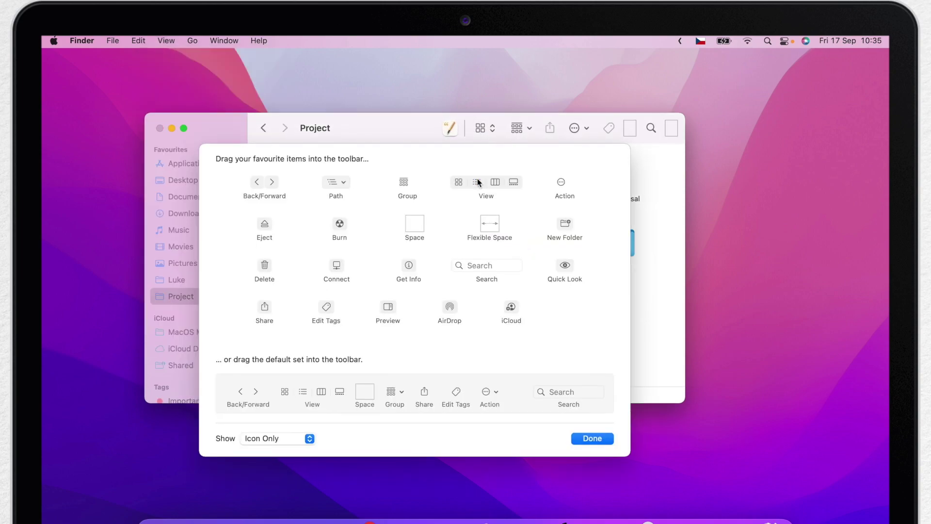
{"action": "left_click_drag", "start_coordinate": [340, 182], "coordinate": [465, 126]}
{"action": "left_click", "coordinate": [606, 439]}
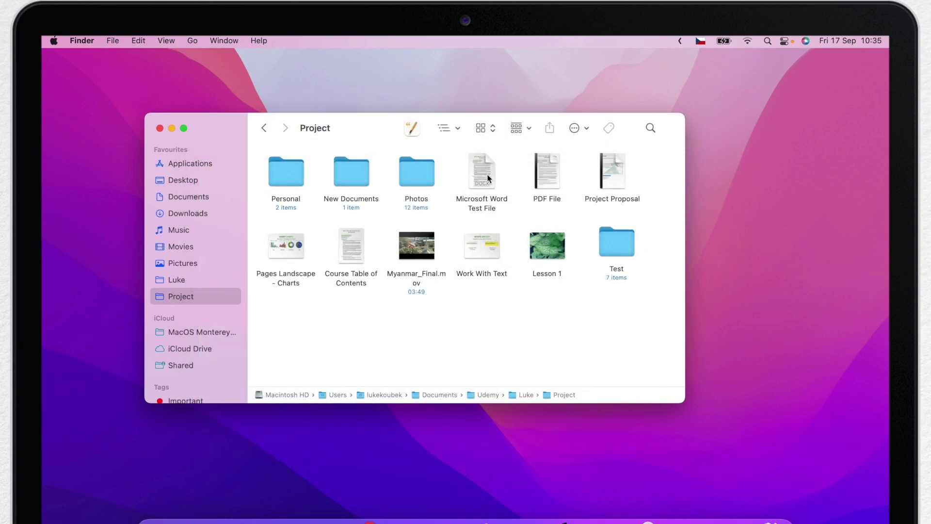
Use Path to visit Macintosh HD, then return to the Project folder.
{"action": "left_click", "coordinate": [444, 128]}
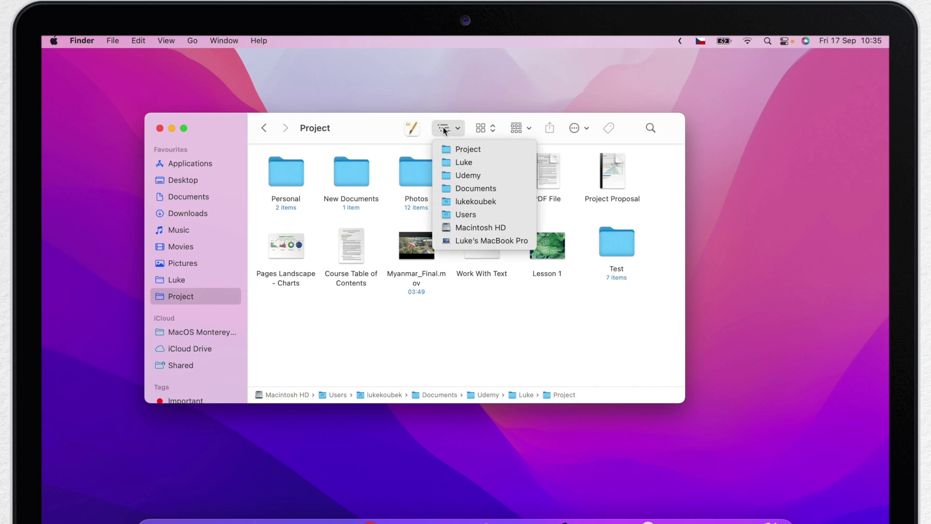
{"action": "left_click", "coordinate": [473, 226]}
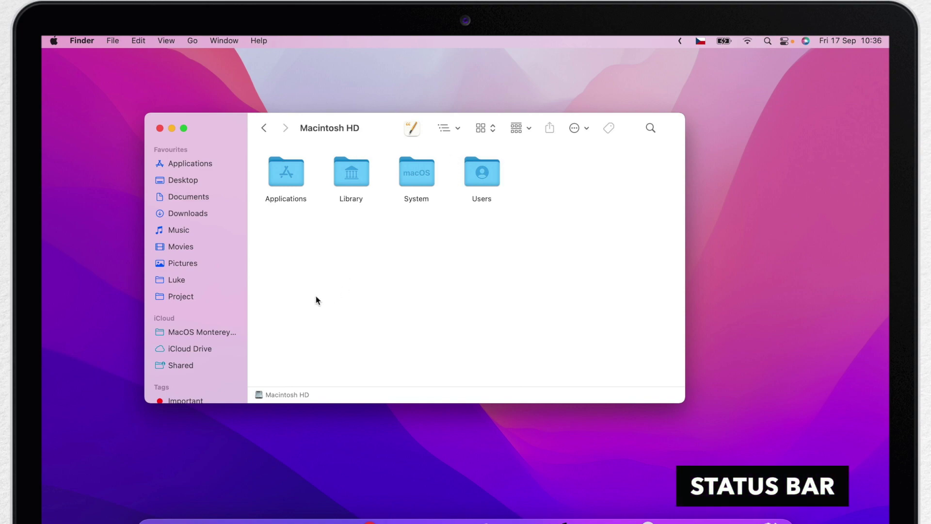
{"action": "left_click", "coordinate": [180, 296]}
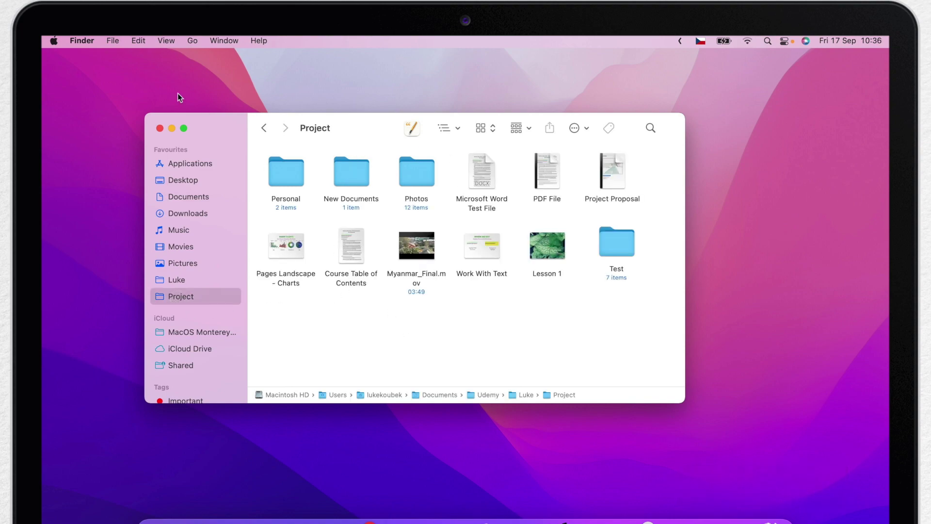
Show the status bar (12 items, 47.41 GB available) and check a three-file selection count.
{"action": "left_click", "coordinate": [160, 41]}
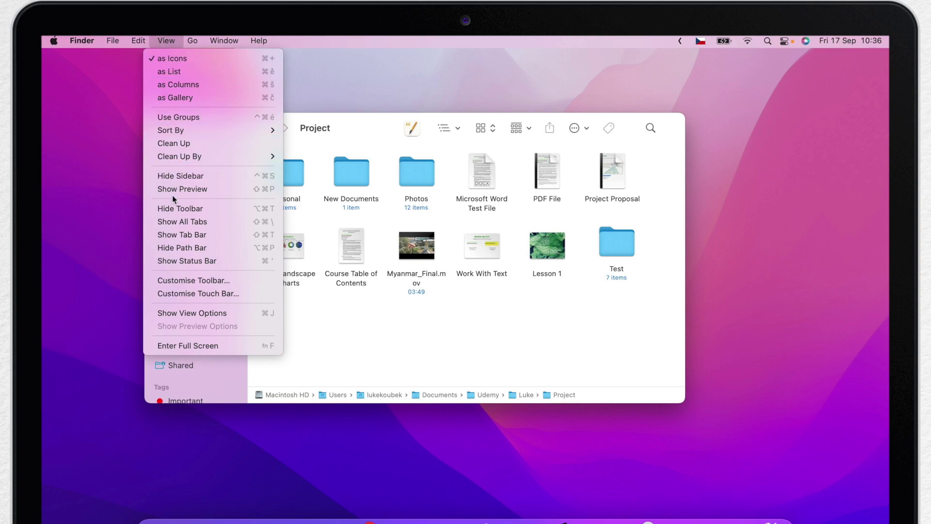
{"action": "left_click", "coordinate": [176, 260]}
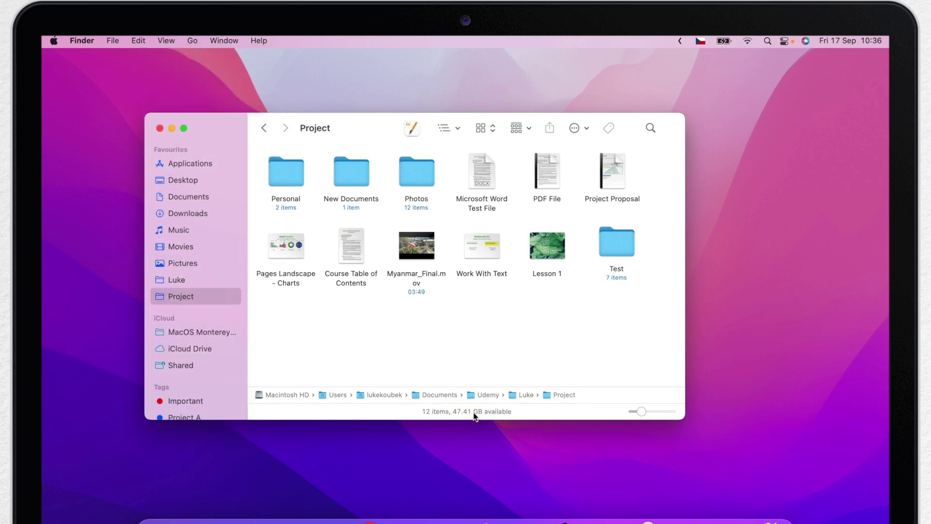
{"action": "left_click_drag", "start_coordinate": [401, 327], "coordinate": [291, 226]}
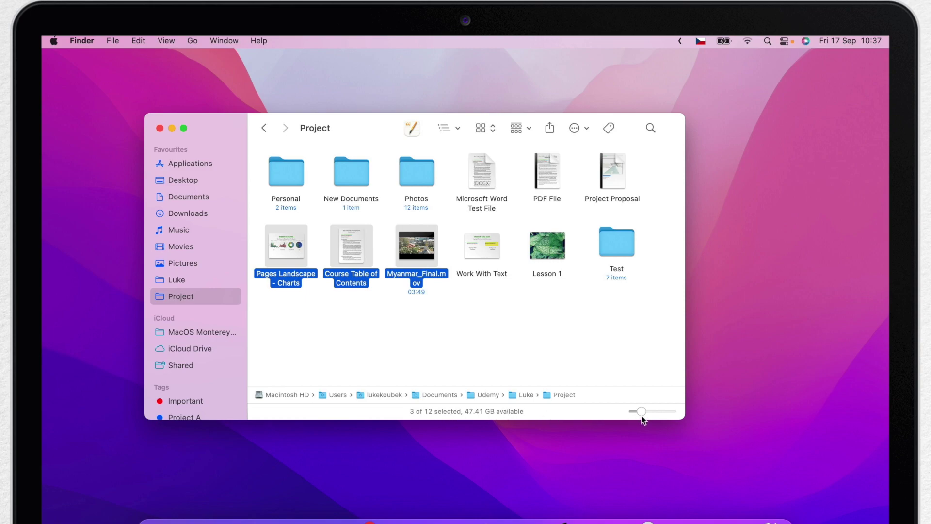
{"action": "left_click_drag", "start_coordinate": [641, 416], "coordinate": [642, 413]}
{"action": "left_click", "coordinate": [517, 342]}
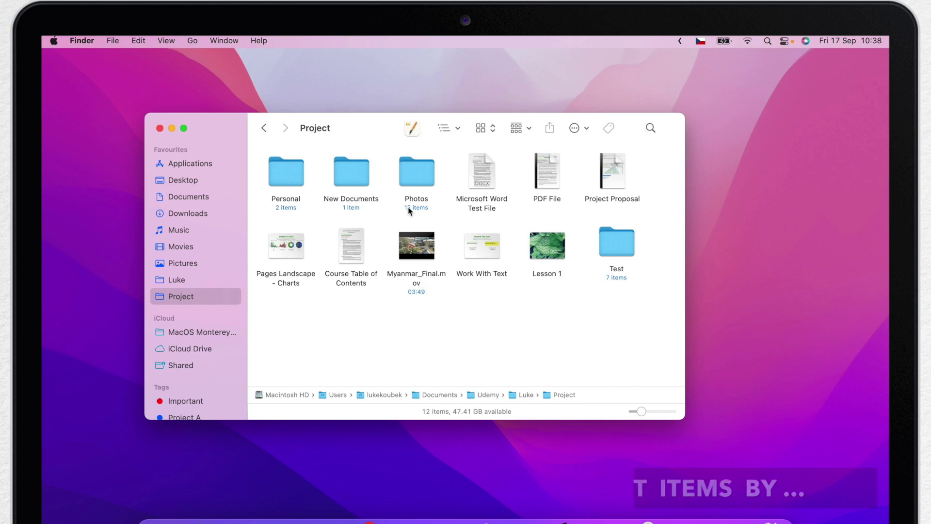
Sort the Project icons by Kind so the four folders group first.
{"action": "left_click", "coordinate": [167, 41]}
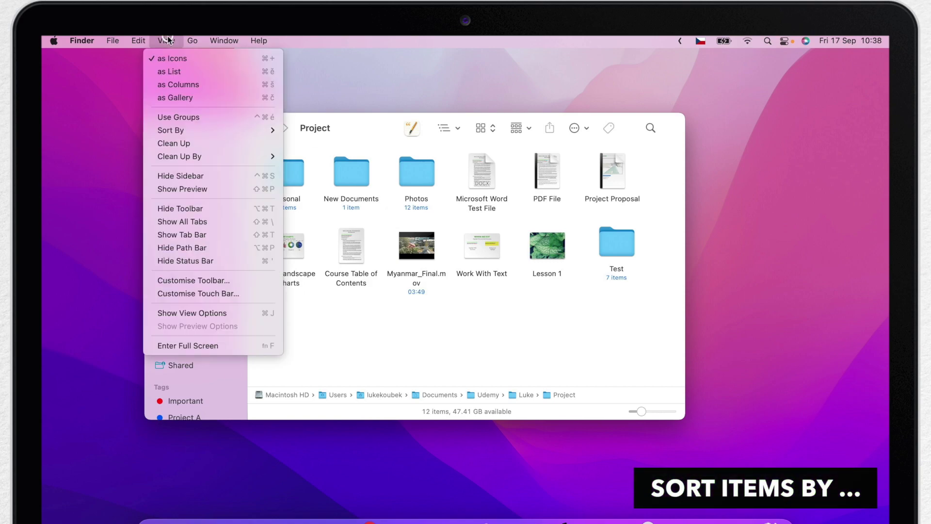
{"action": "mouse_move", "coordinate": [237, 132]}
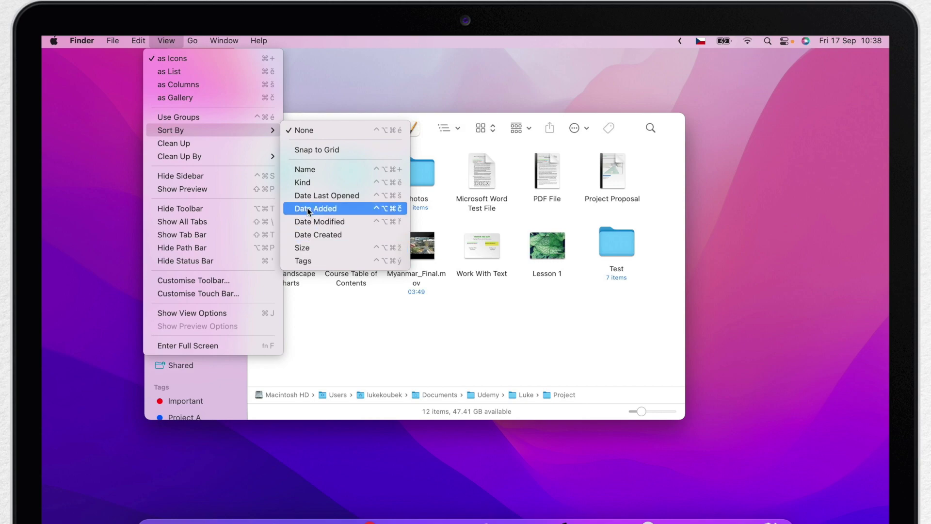
{"action": "left_click", "coordinate": [301, 183]}
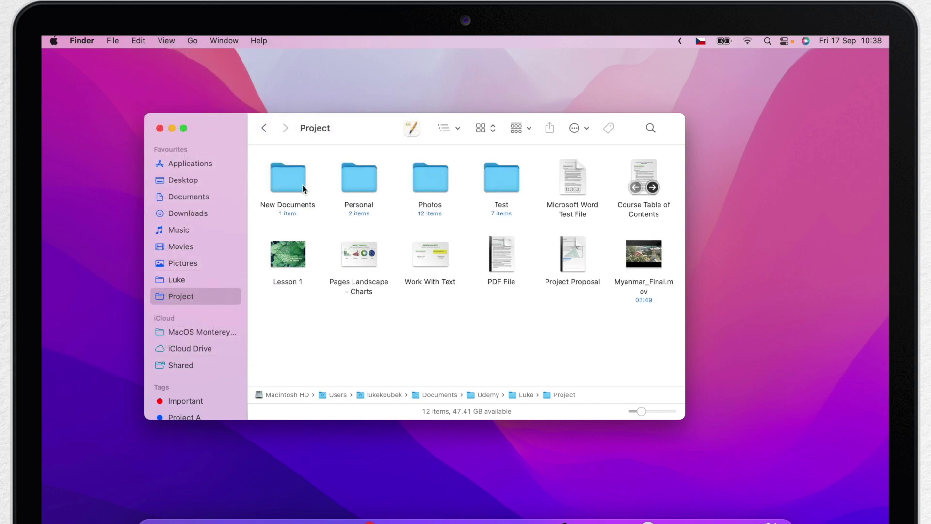
{"action": "left_click", "coordinate": [405, 340]}
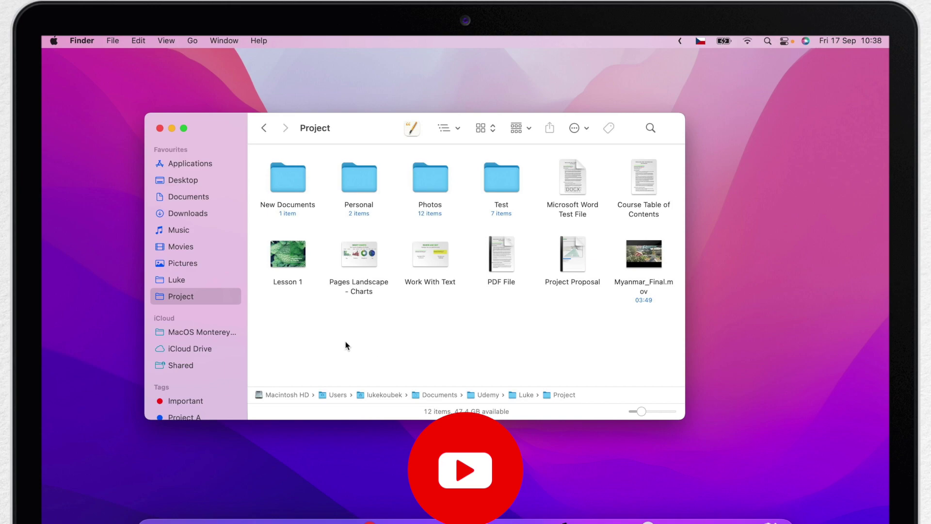
Switch the Project folder to list view.
{"action": "right_click", "coordinate": [392, 318]}
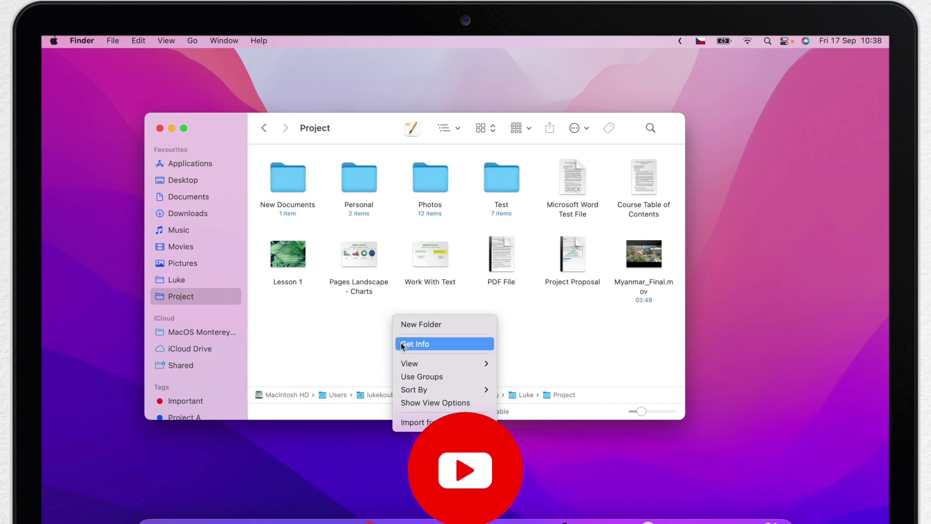
{"action": "mouse_move", "coordinate": [420, 391]}
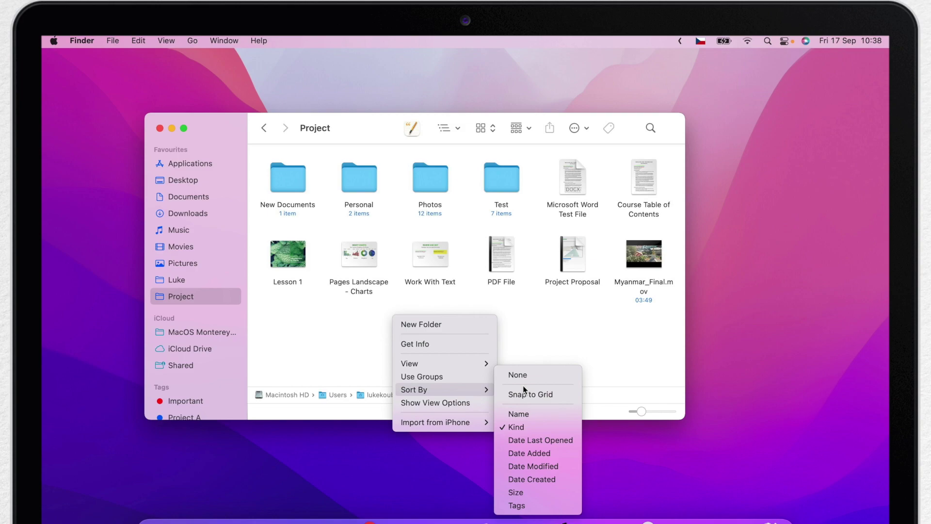
{"action": "left_click", "coordinate": [531, 313]}
{"action": "left_click", "coordinate": [486, 128]}
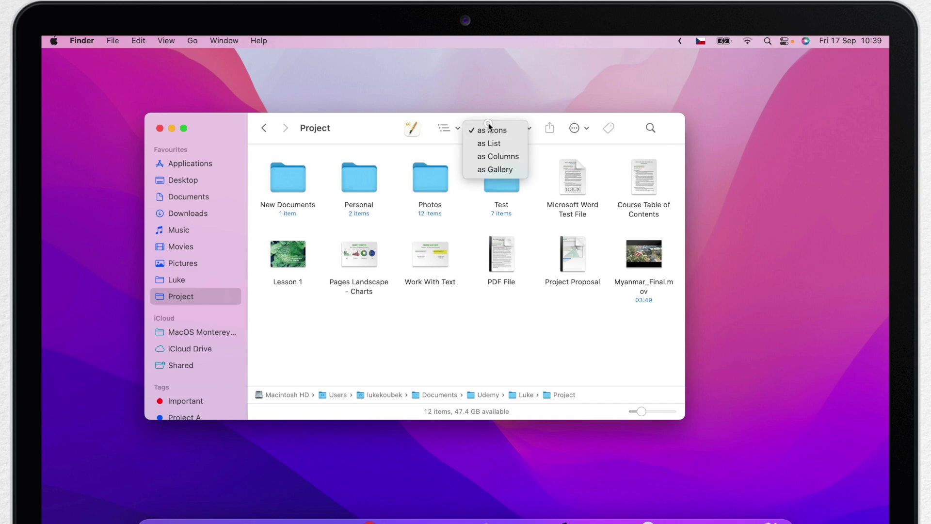
{"action": "left_click", "coordinate": [490, 143]}
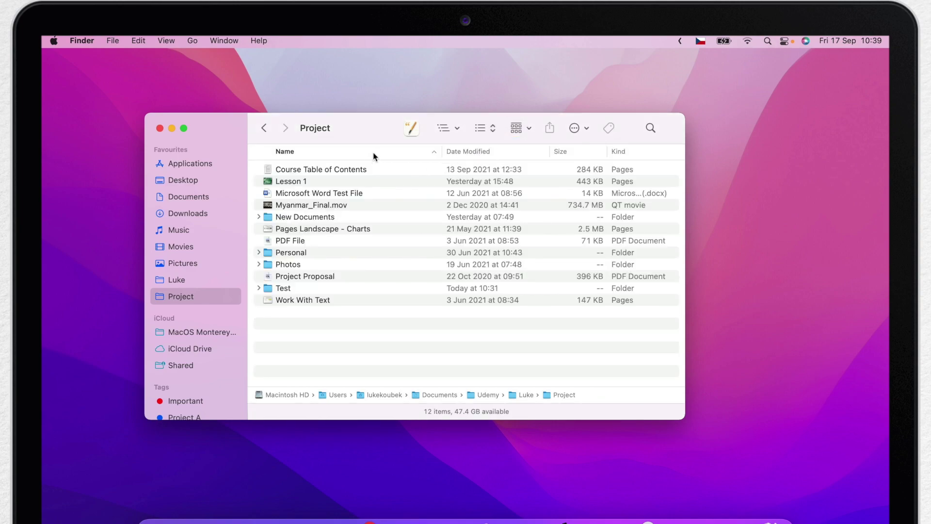
Sort the list by Name, then Date Modified, then Size, largest first.
{"action": "left_click", "coordinate": [434, 152]}
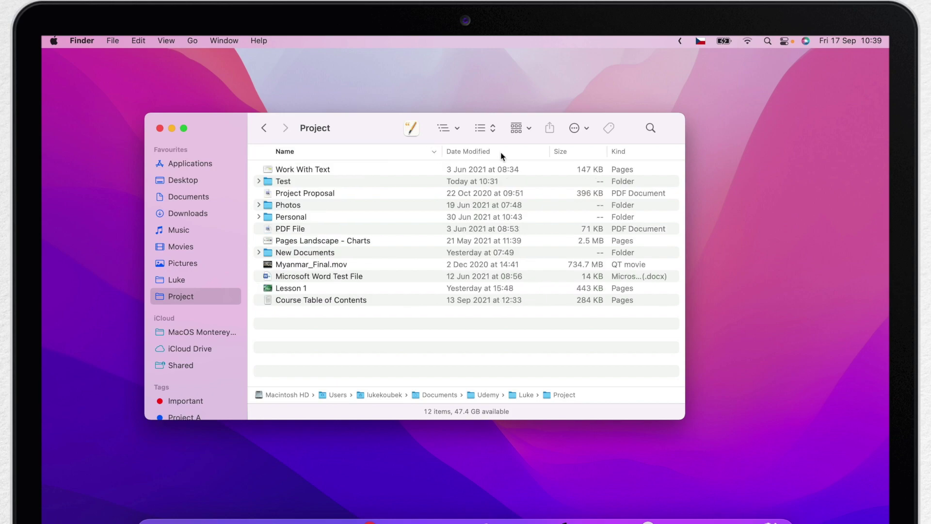
{"action": "left_click", "coordinate": [541, 152]}
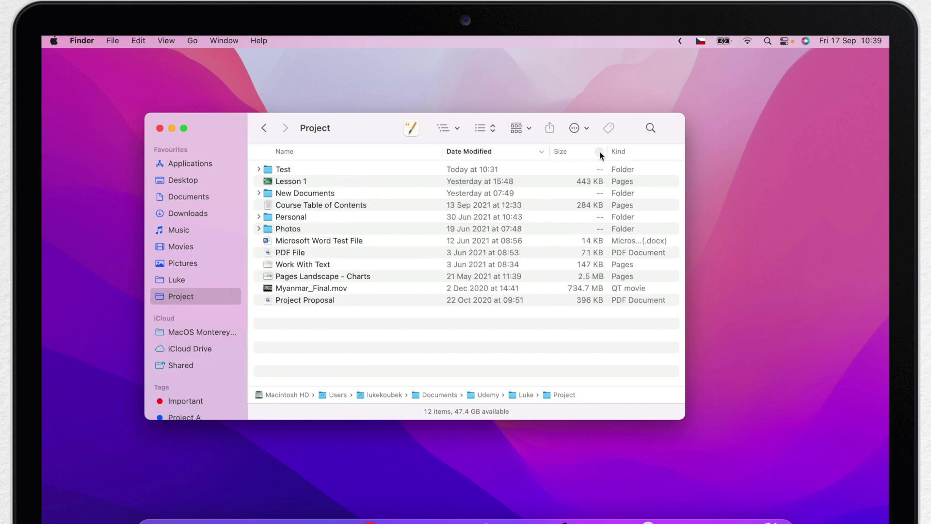
{"action": "left_click", "coordinate": [600, 152]}
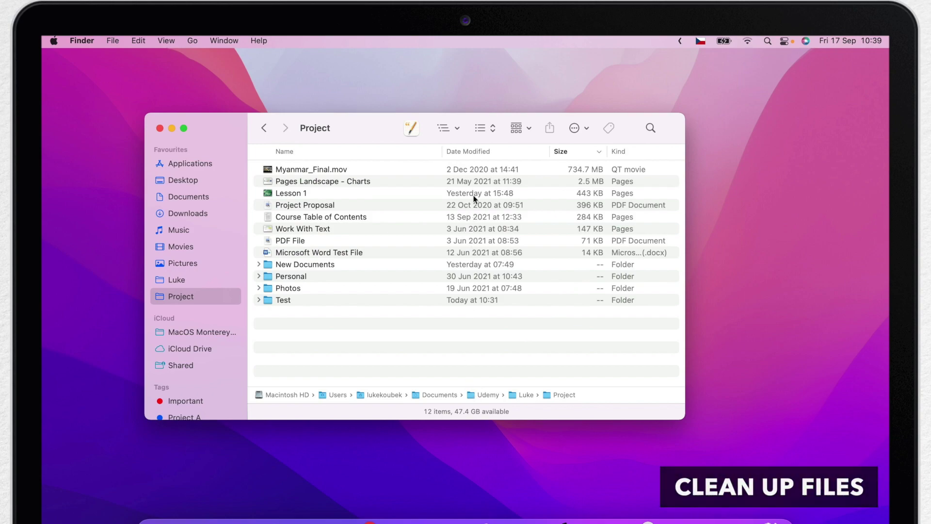
Switch back to icon view with Sort By set to None.
{"action": "left_click", "coordinate": [485, 128]}
{"action": "left_click", "coordinate": [486, 117]}
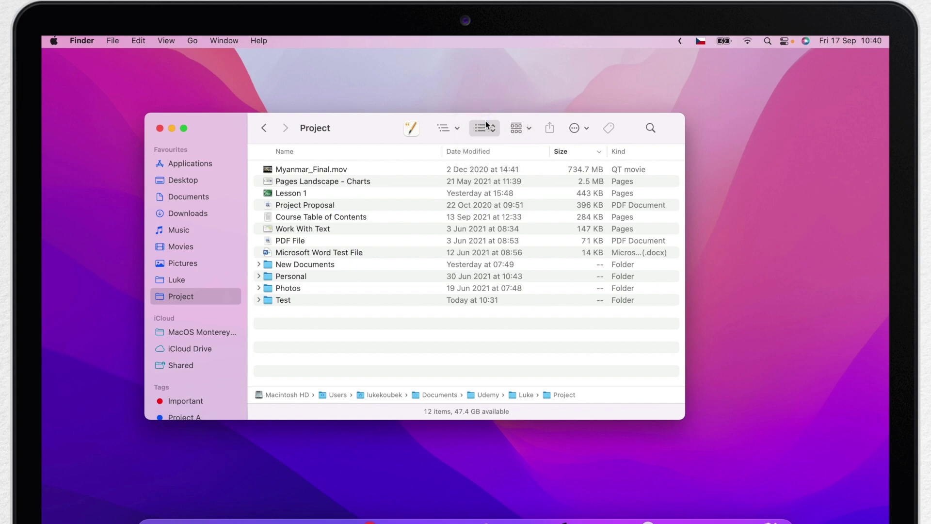
{"action": "left_click", "coordinate": [164, 41]}
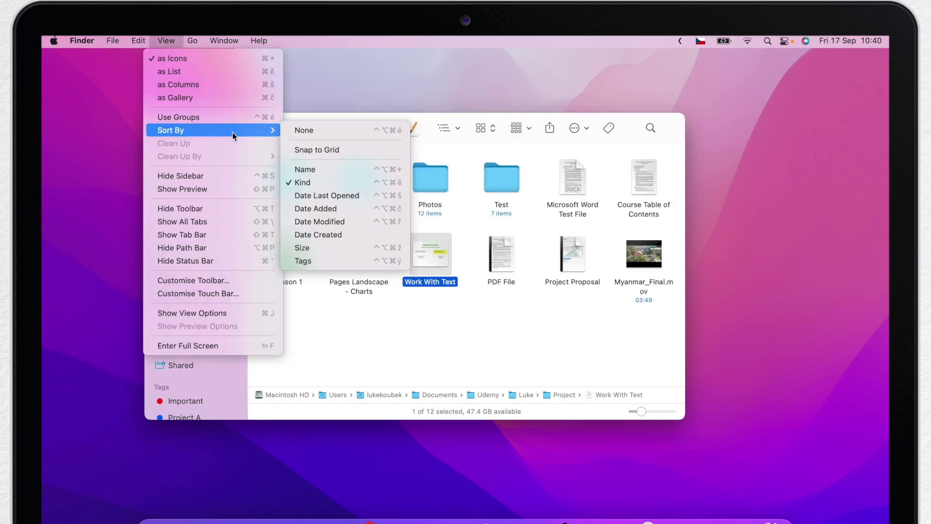
{"action": "left_click", "coordinate": [310, 131]}
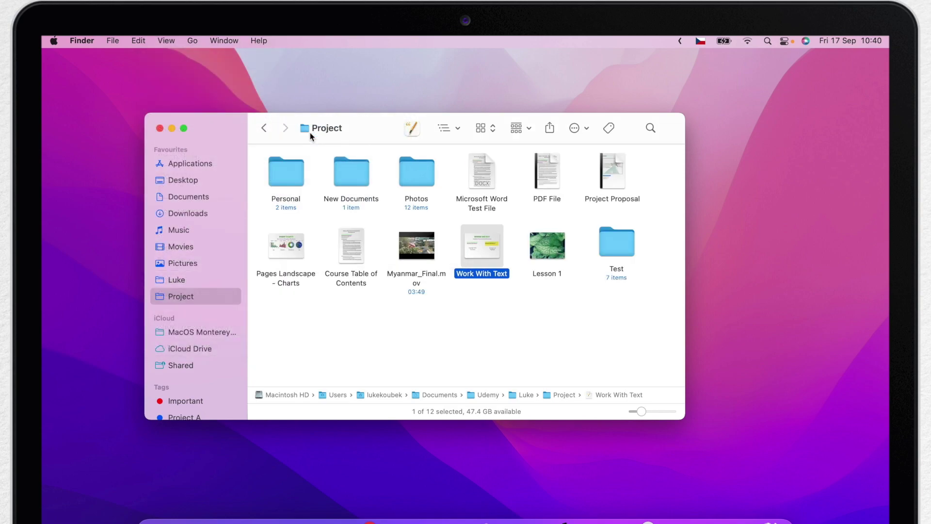
Move Work With Text, Test and PDF File, then Clean Up the icons into a grid.
{"action": "left_click_drag", "start_coordinate": [482, 243], "coordinate": [482, 269]}
{"action": "left_click", "coordinate": [610, 234]}
{"action": "left_click_drag", "start_coordinate": [611, 233], "coordinate": [618, 224]}
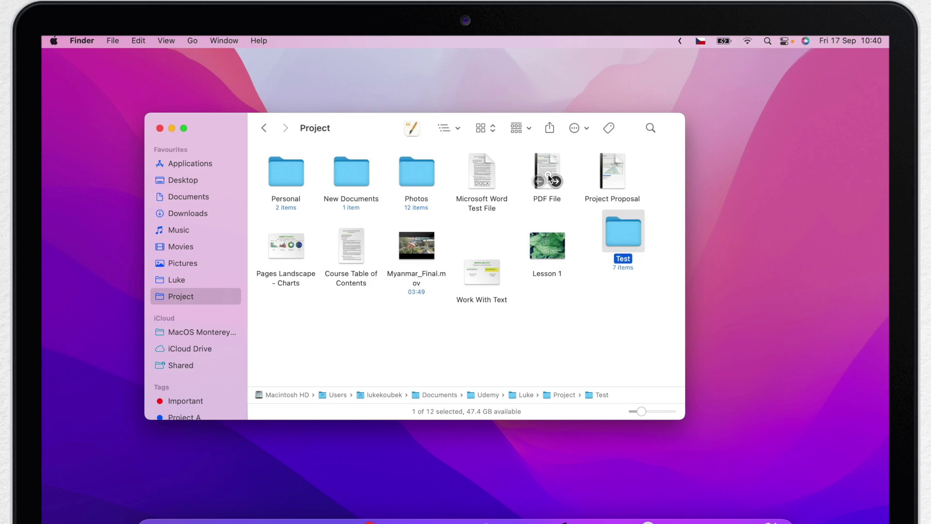
{"action": "left_click_drag", "start_coordinate": [548, 173], "coordinate": [533, 170]}
{"action": "right_click", "coordinate": [594, 342]}
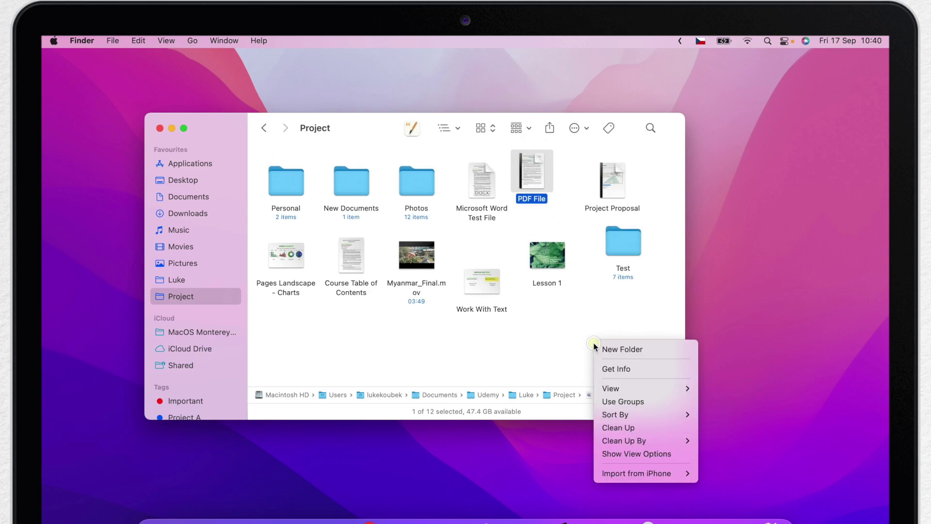
{"action": "left_click", "coordinate": [648, 428]}
{"action": "left_click", "coordinate": [458, 346]}
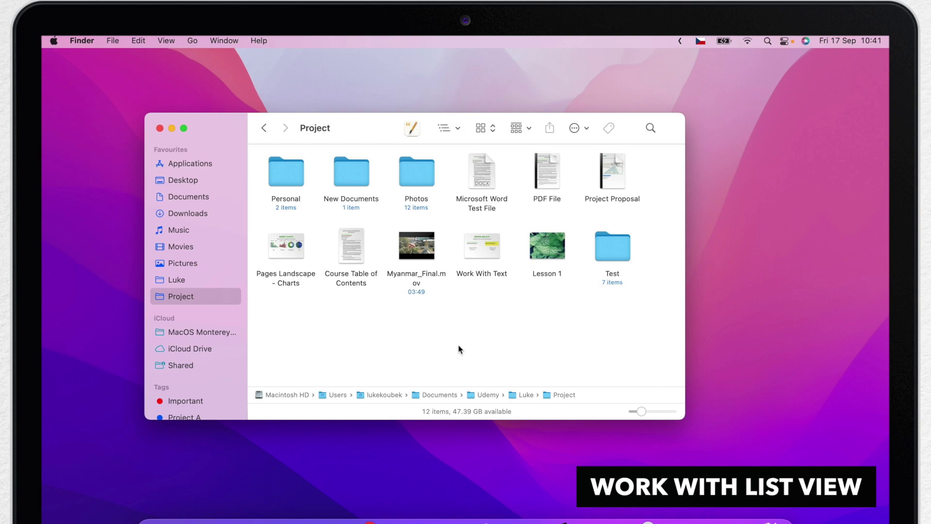
Show the list sorted by name Z–A and auto-fit the Name and Date Modified columns.
{"action": "left_click", "coordinate": [480, 128]}
{"action": "left_click", "coordinate": [486, 142]}
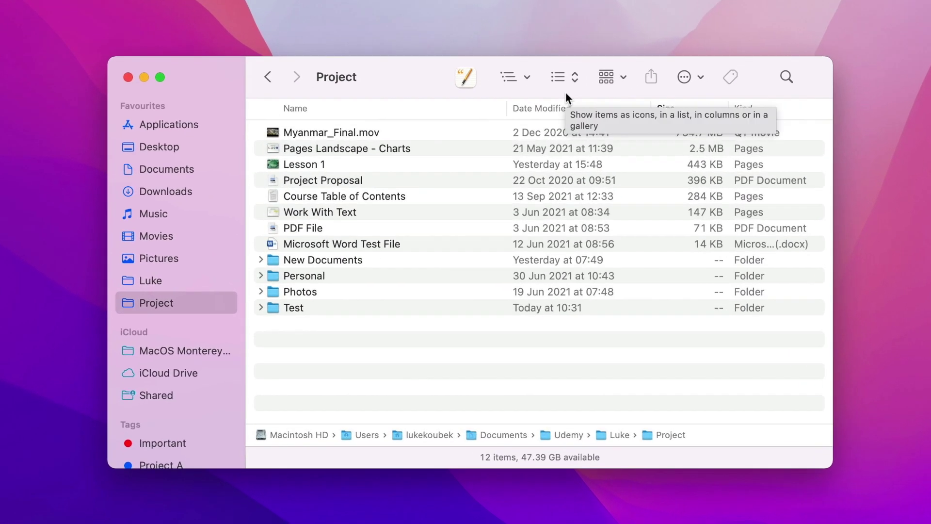
{"action": "left_click_drag", "start_coordinate": [505, 108], "coordinate": [481, 111]}
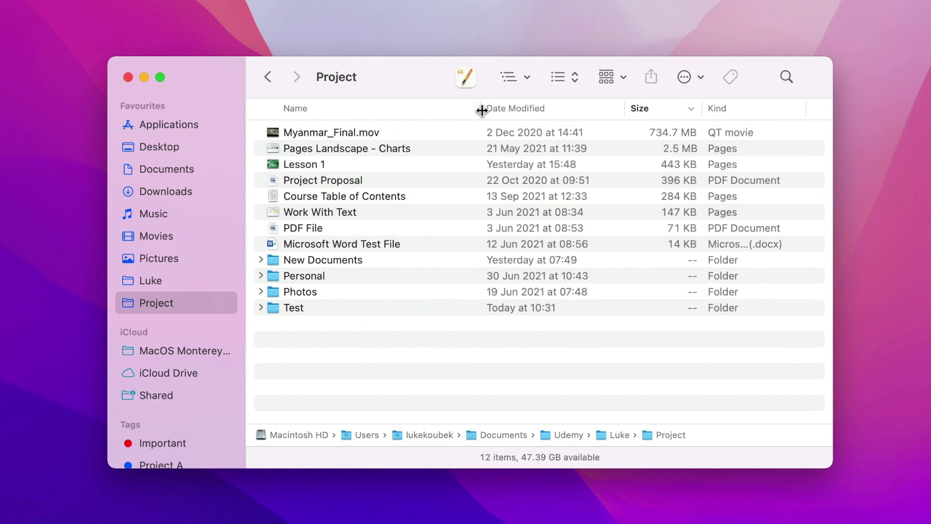
{"action": "left_click", "coordinate": [479, 108]}
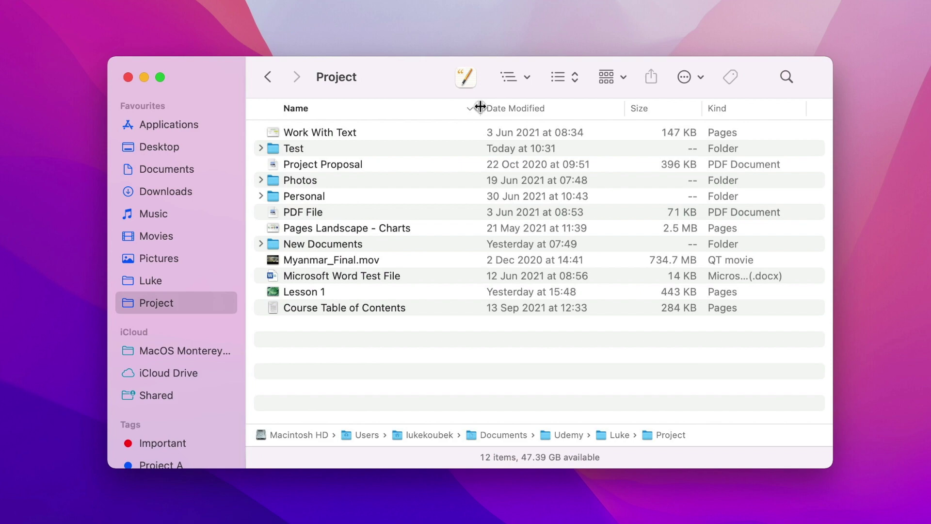
{"action": "double_click", "coordinate": [480, 107]}
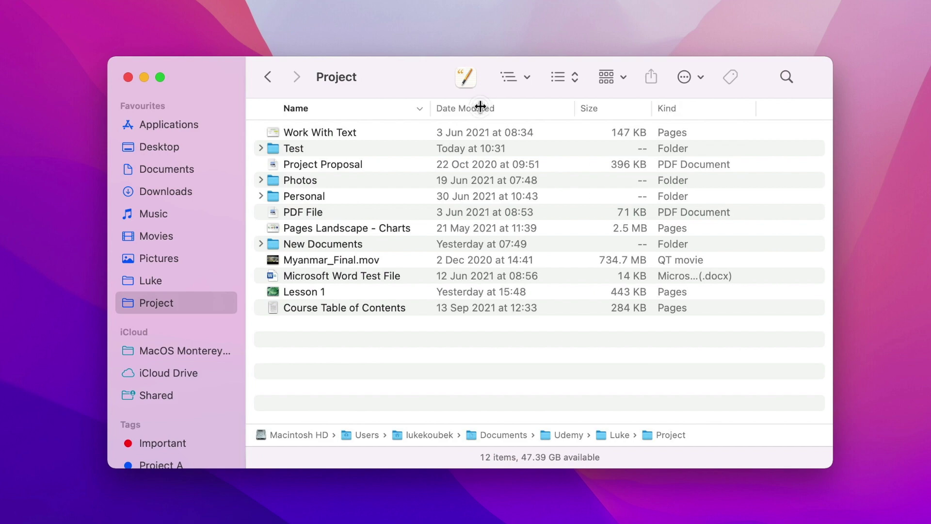
{"action": "double_click", "coordinate": [575, 104]}
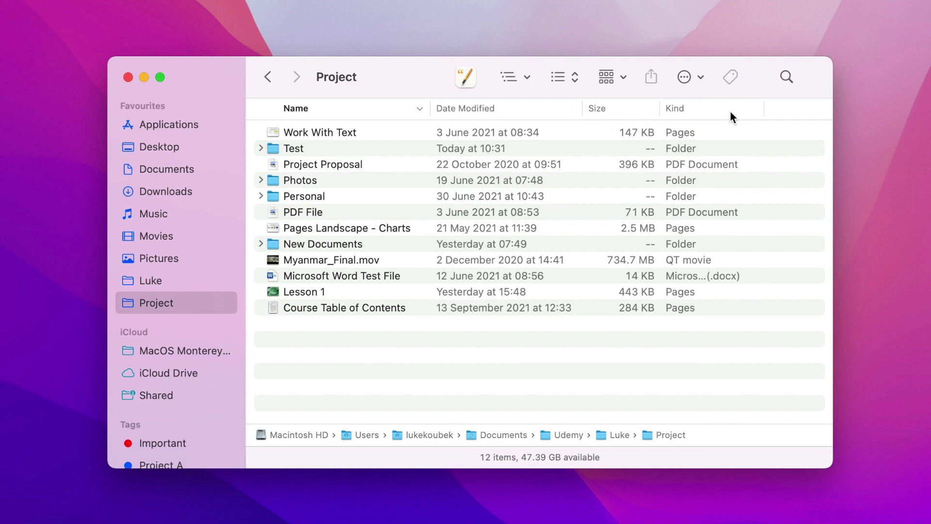
{"action": "right_click", "coordinate": [747, 106]}
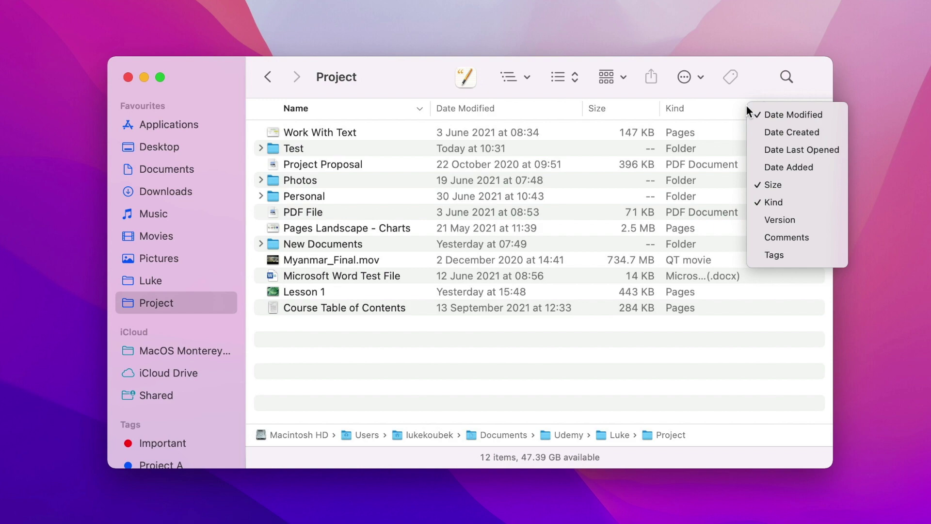
{"action": "left_click", "coordinate": [768, 132]}
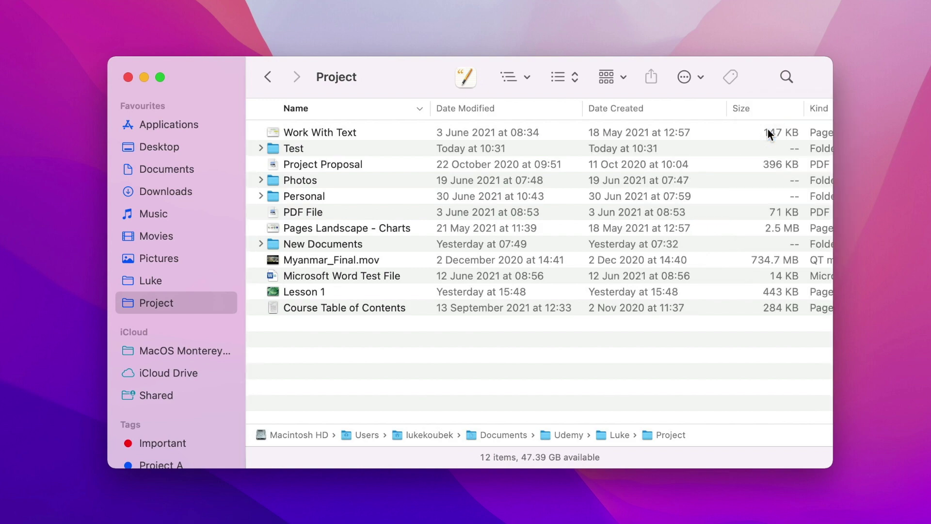
{"action": "scroll", "coordinate": [697, 171], "scroll_direction": "right", "scroll_amount": 5}
{"action": "scroll", "coordinate": [697, 170], "scroll_direction": "left", "scroll_amount": 5}
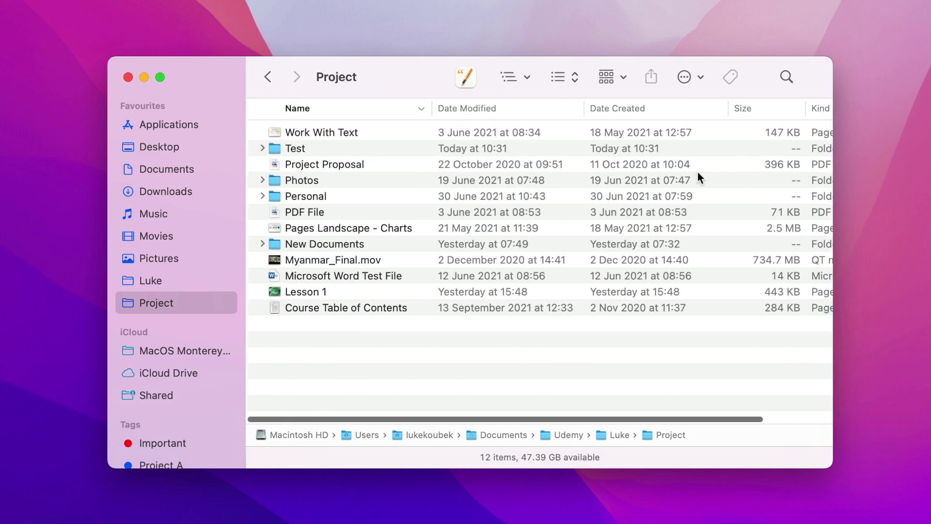
{"action": "right_click", "coordinate": [687, 109]}
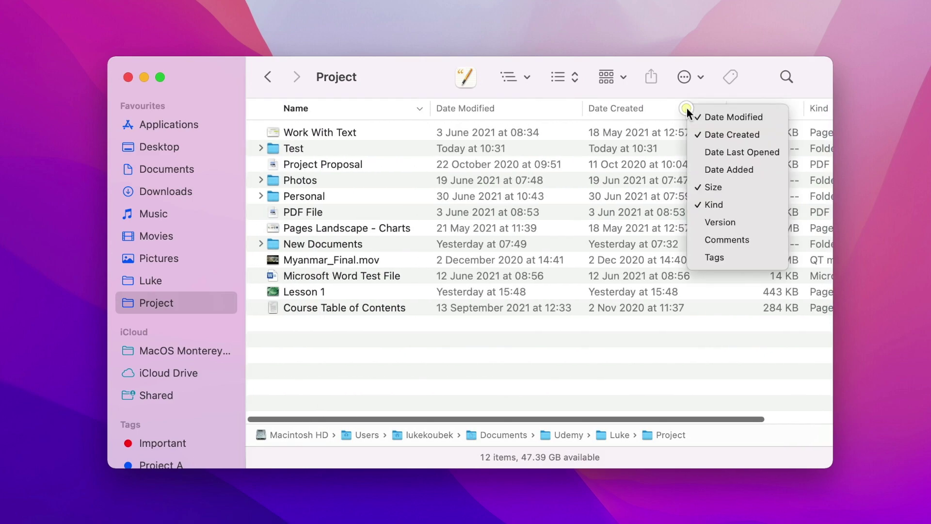
{"action": "left_click", "coordinate": [714, 135]}
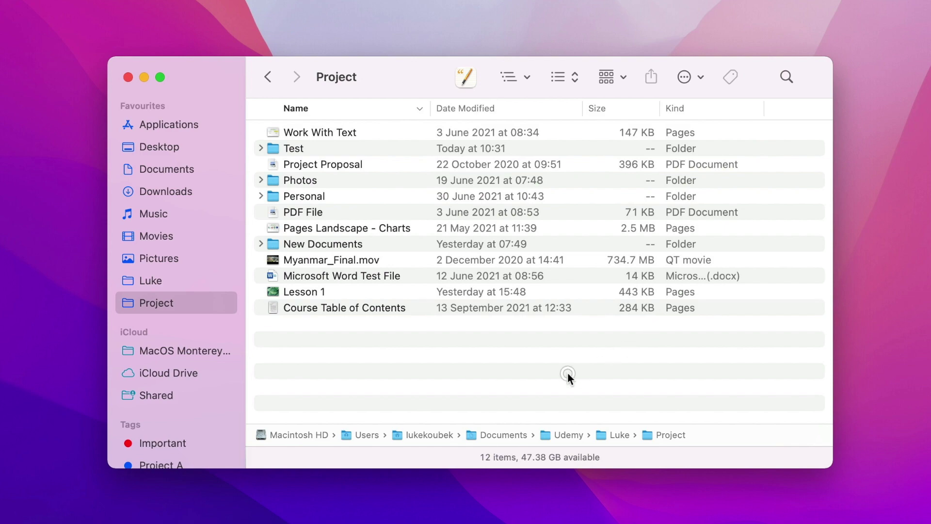
{"action": "right_click", "coordinate": [574, 338]}
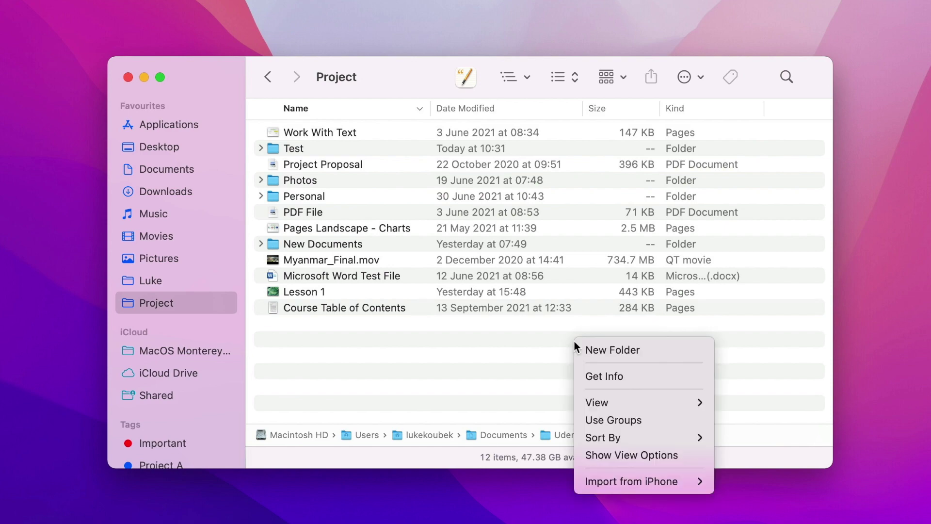
{"action": "left_click", "coordinate": [631, 449]}
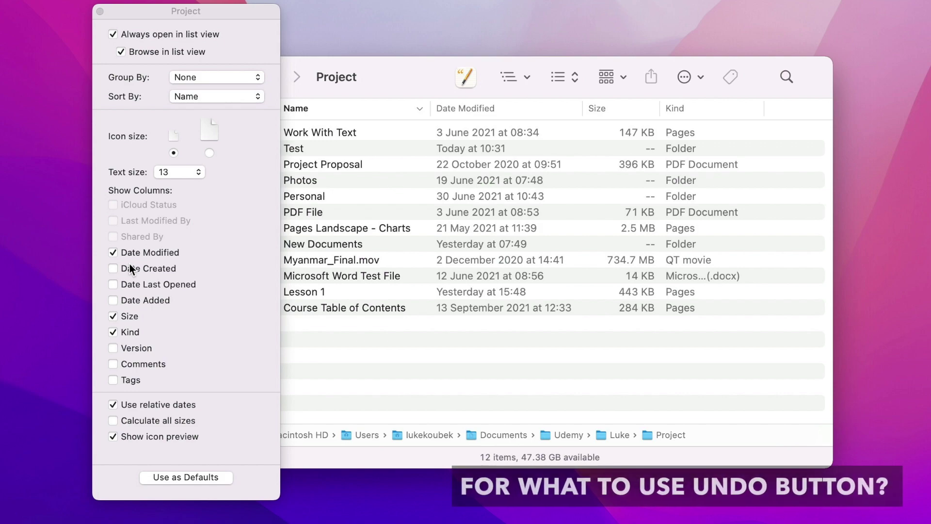
{"action": "left_click", "coordinate": [98, 12]}
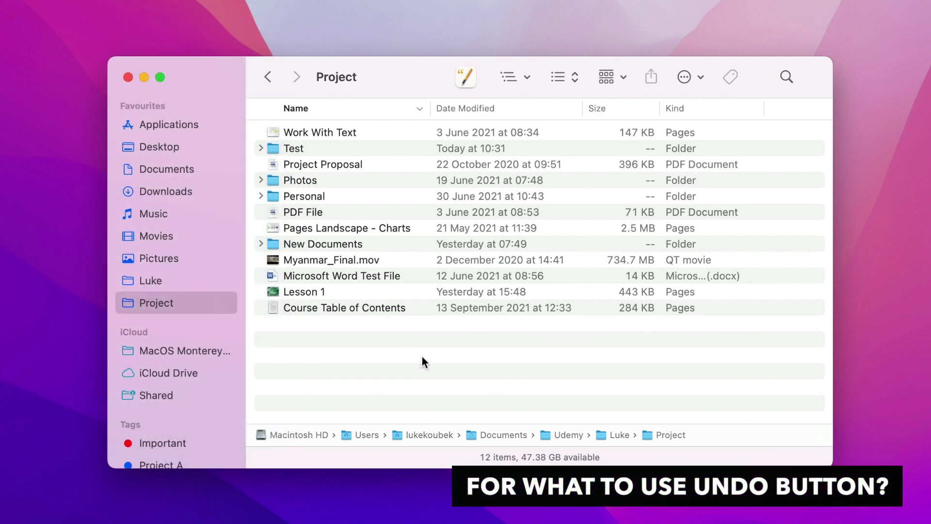
Switch to icon view, move Lesson 1 into Test, then undo the move.
{"action": "left_click", "coordinate": [557, 73]}
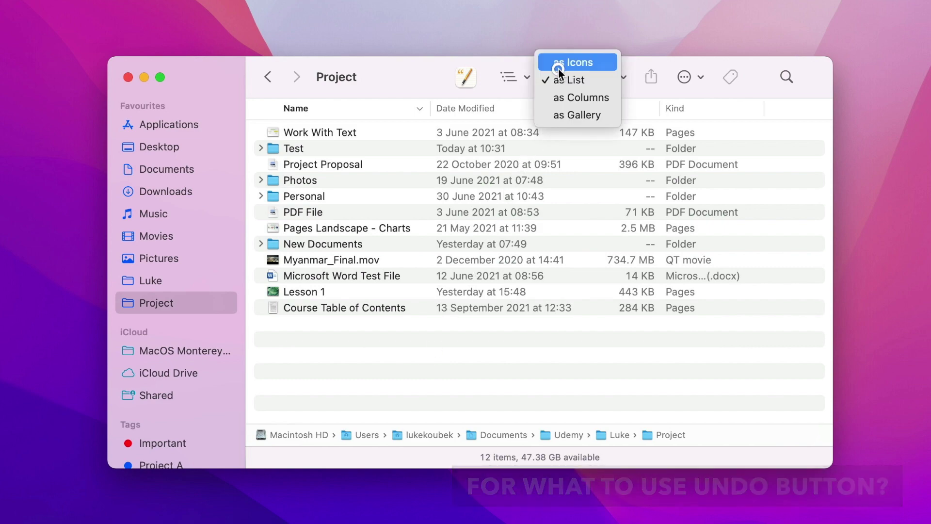
{"action": "left_click", "coordinate": [566, 64]}
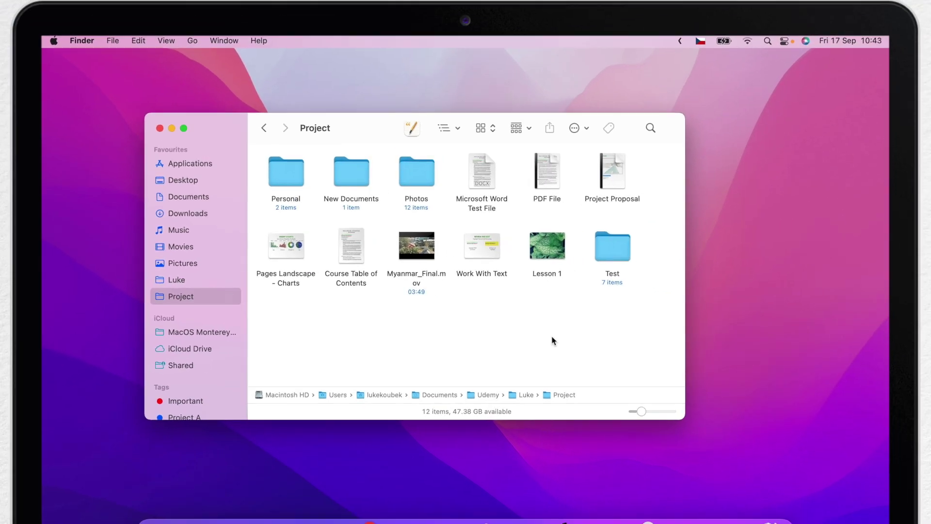
{"action": "left_click_drag", "start_coordinate": [543, 254], "coordinate": [601, 254]}
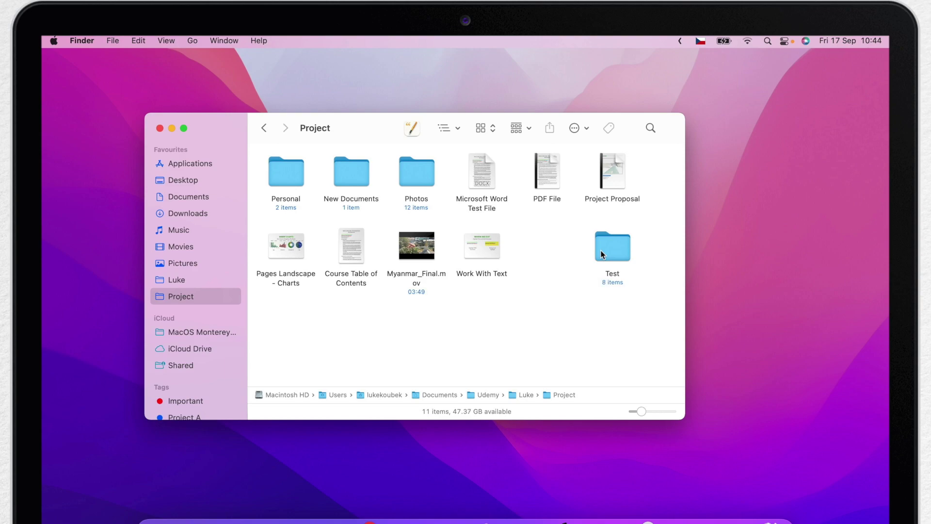
{"action": "left_click", "coordinate": [136, 41]}
{"action": "left_click", "coordinate": [179, 60]}
{"action": "left_click", "coordinate": [552, 316]}
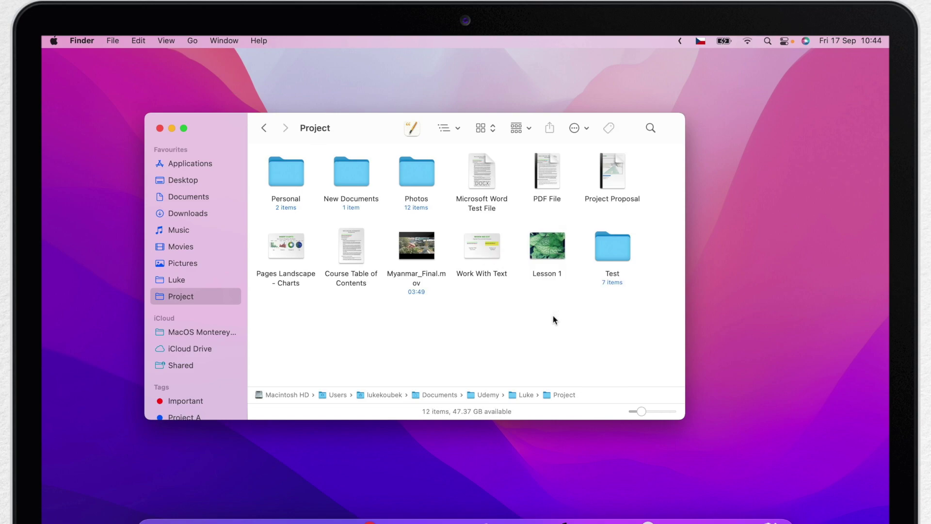
Rename Lesson 1 to 'dfdfdg', then undo the rename.
{"action": "left_click", "coordinate": [543, 273]}
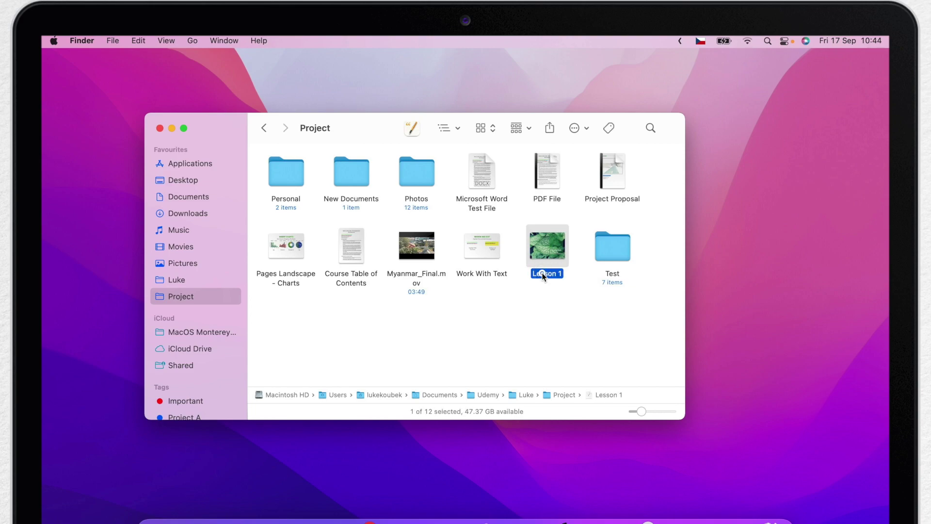
{"action": "left_click", "coordinate": [543, 273]}
{"action": "type", "text": "dfdfdg"}
{"action": "left_click", "coordinate": [551, 309]}
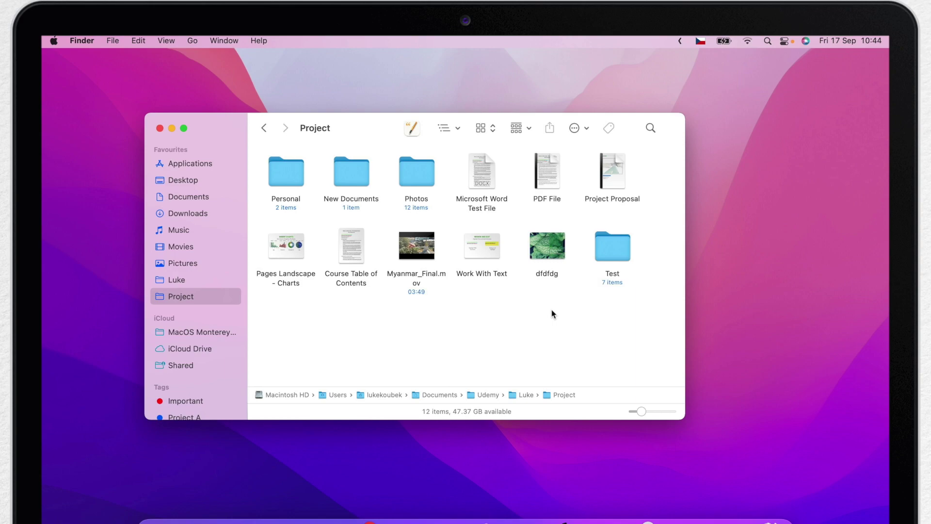
{"action": "key", "text": "super+z"}
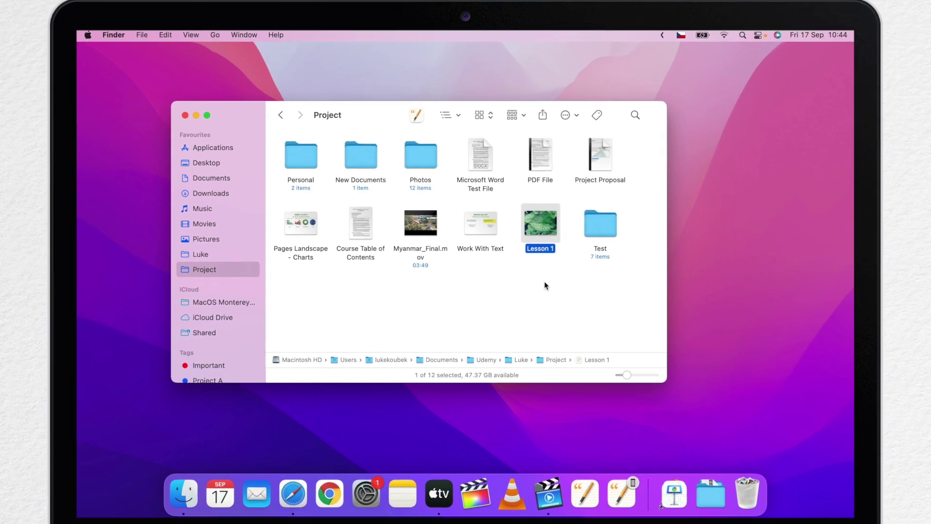
{"action": "left_click", "coordinate": [546, 285]}
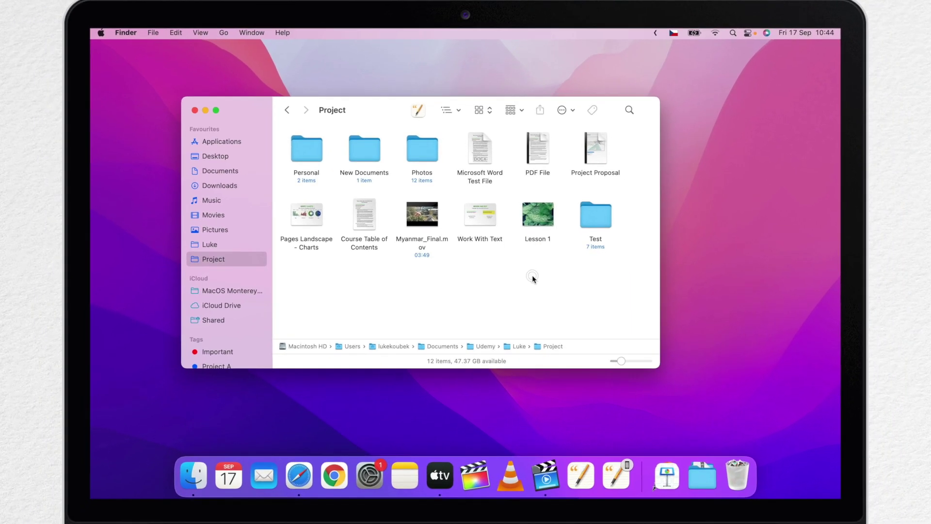
Drag Lesson 1 to the Bin, then undo the deletion.
{"action": "mouse_move", "coordinate": [533, 221]}
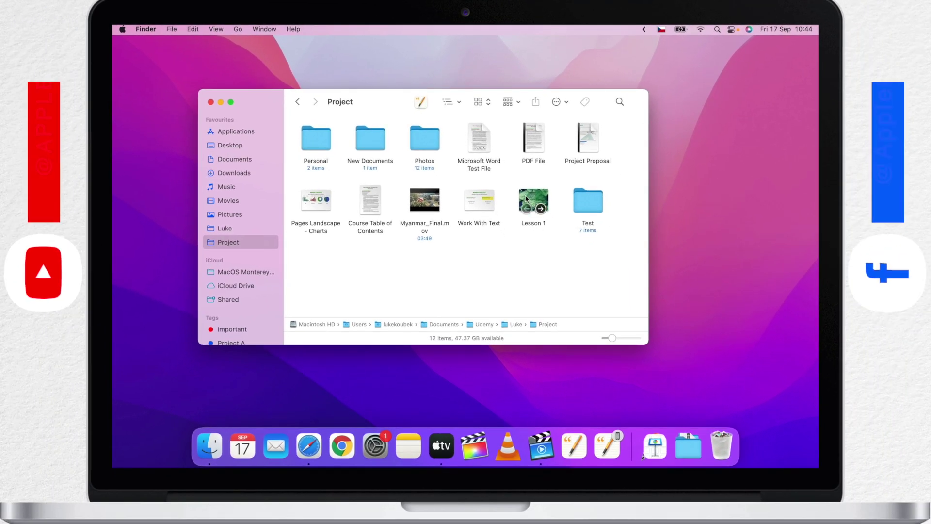
{"action": "left_click_drag", "start_coordinate": [526, 199], "coordinate": [711, 443]}
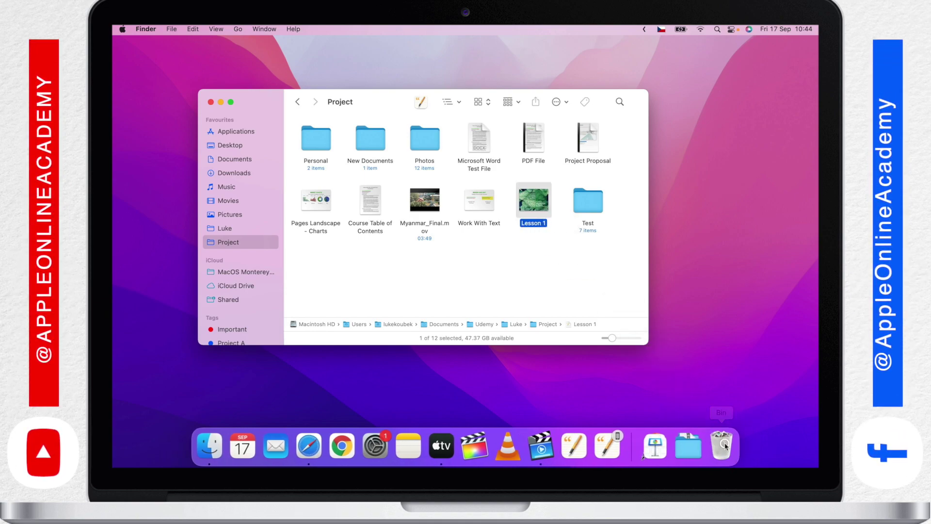
{"action": "left_click", "coordinate": [519, 263]}
{"action": "key", "text": "super+z"}
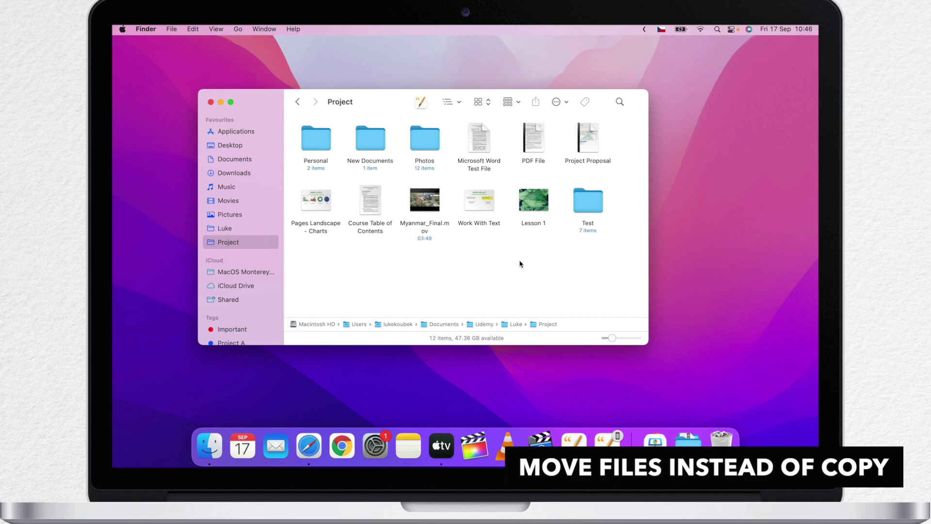
Paste a copy of Lesson 1 onto the desktop.
{"action": "left_click", "coordinate": [529, 198]}
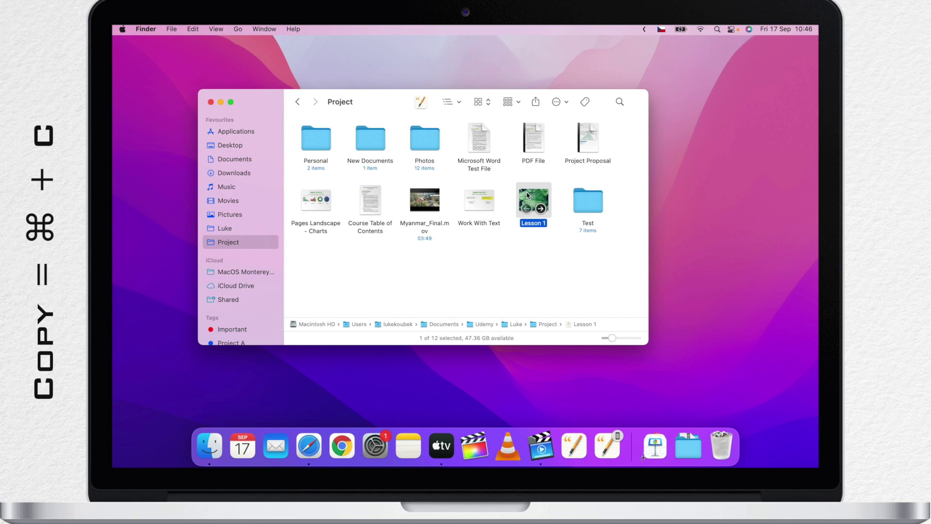
{"action": "left_click", "coordinate": [739, 91]}
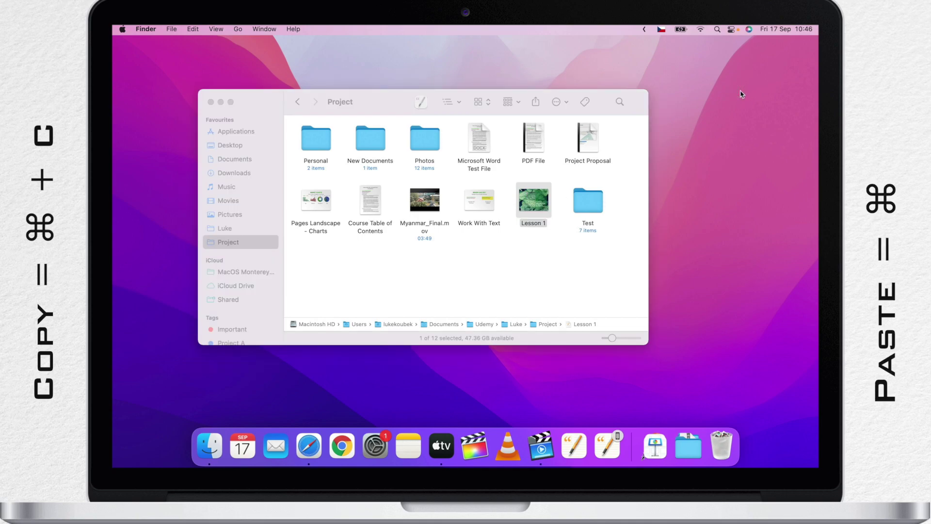
{"action": "key", "text": "super+v"}
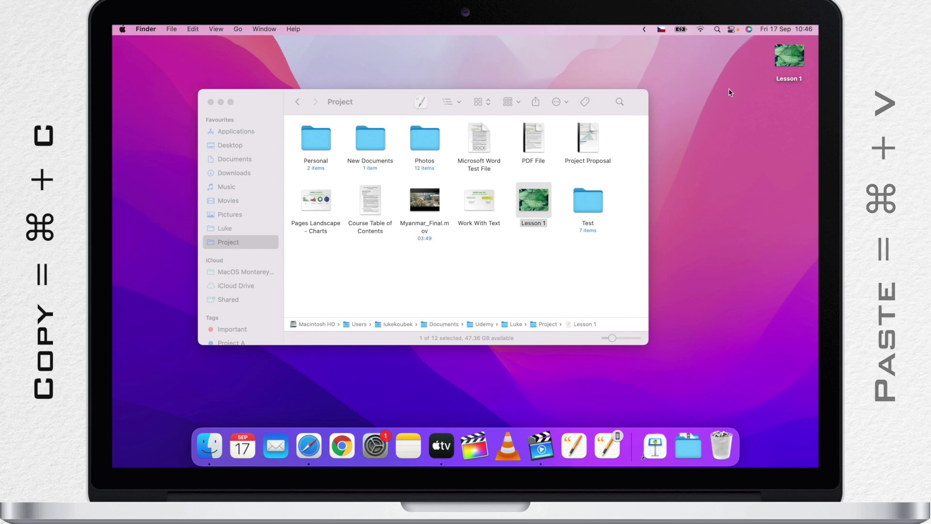
Move the desktop Lesson 1 into New Documents with Option+Cmd+V, then return to Project.
{"action": "left_click", "coordinate": [788, 57]}
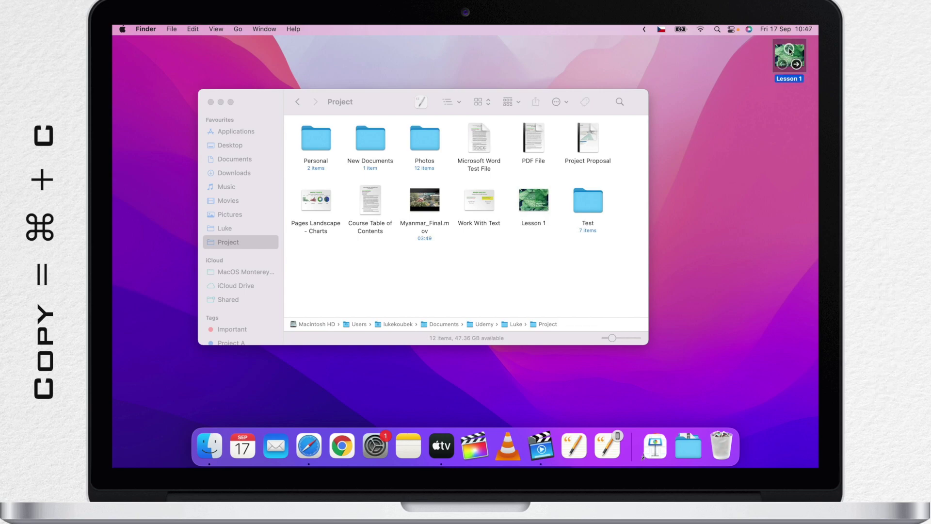
{"action": "right_click", "coordinate": [789, 52]}
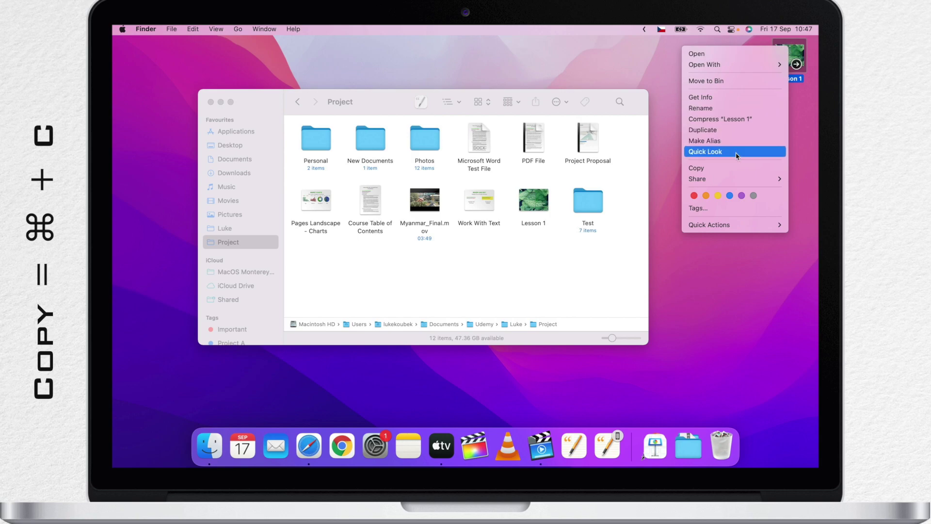
{"action": "left_click", "coordinate": [734, 167]}
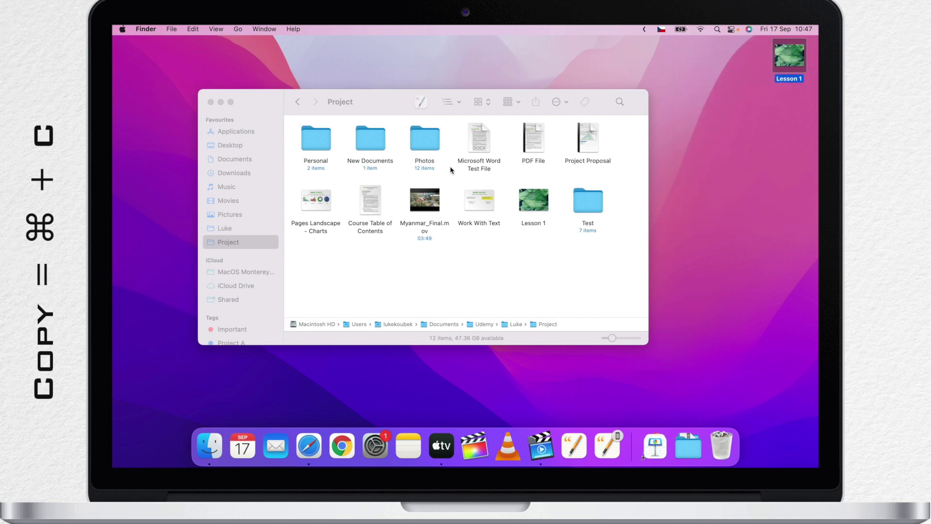
{"action": "double_click", "coordinate": [379, 141]}
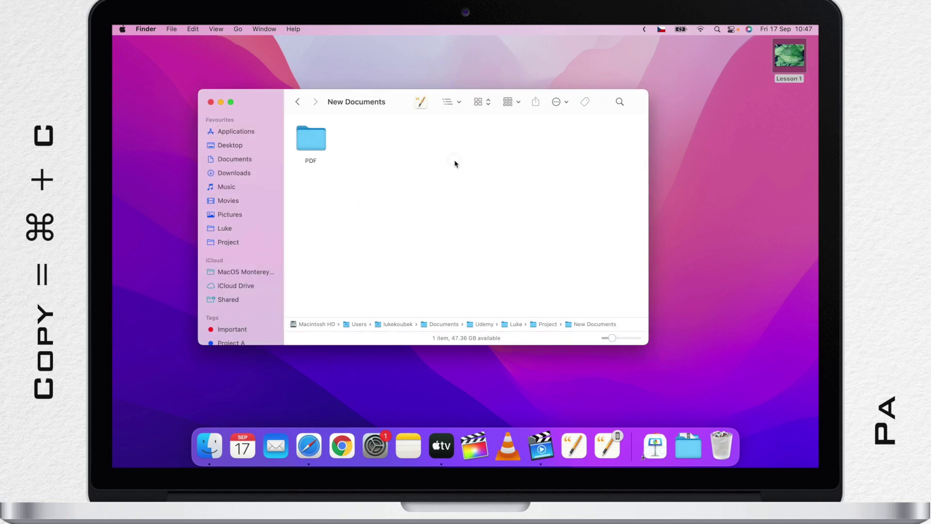
{"action": "key", "text": "alt+super+v"}
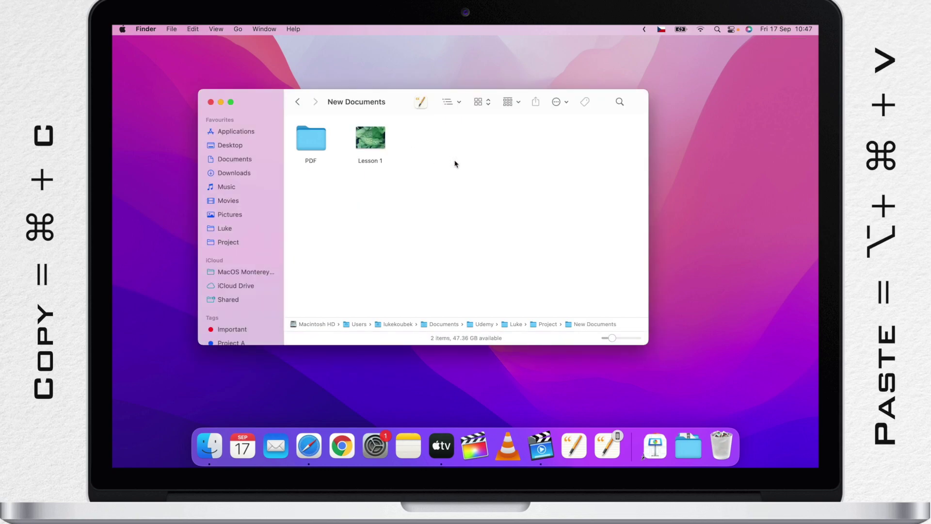
{"action": "mouse_move", "coordinate": [377, 153]}
{"action": "left_click", "coordinate": [298, 102]}
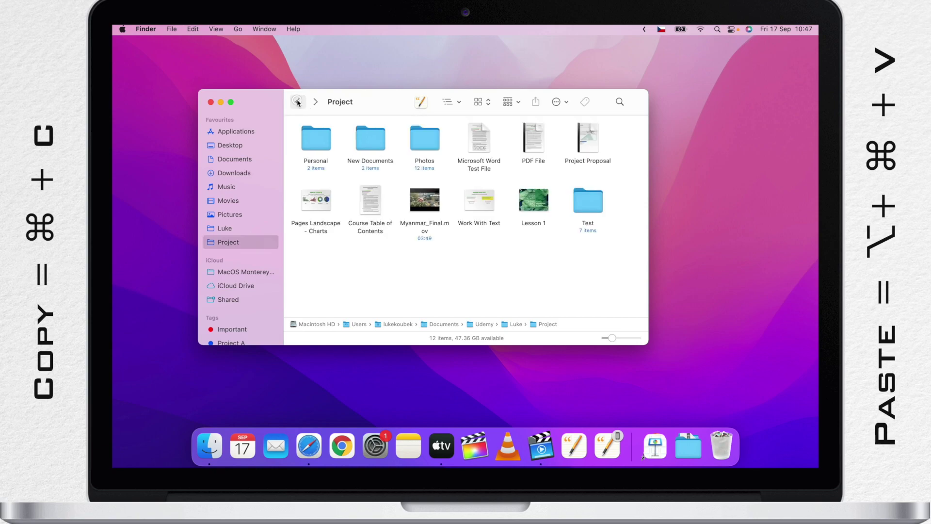
{"action": "left_click", "coordinate": [473, 297]}
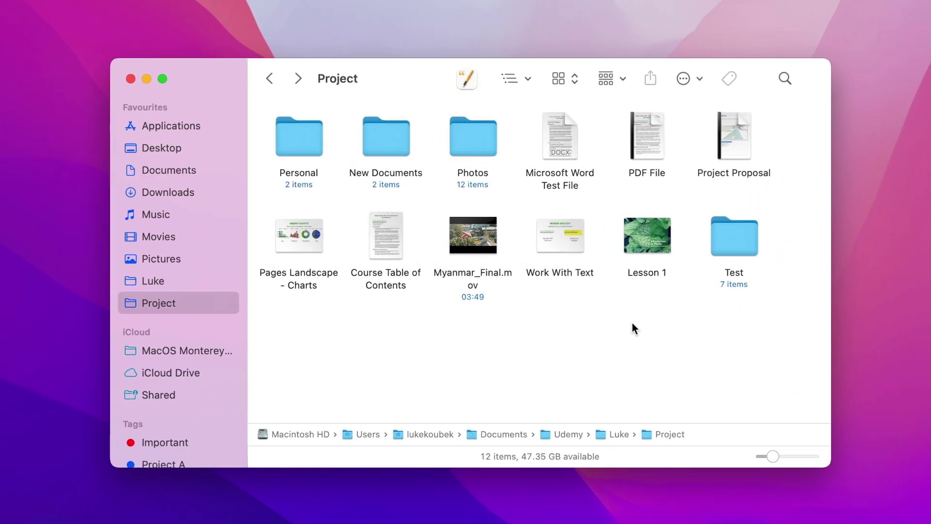
Pin Lesson 1 as a toolbar shortcut and open it in Pages from there.
{"action": "mouse_move", "coordinate": [628, 242]}
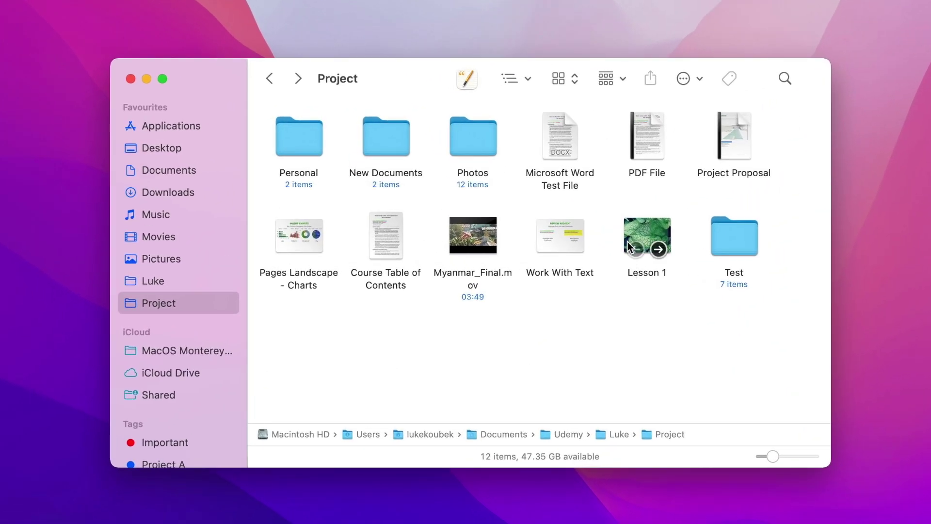
{"action": "left_click_drag", "start_coordinate": [638, 230], "coordinate": [438, 71]}
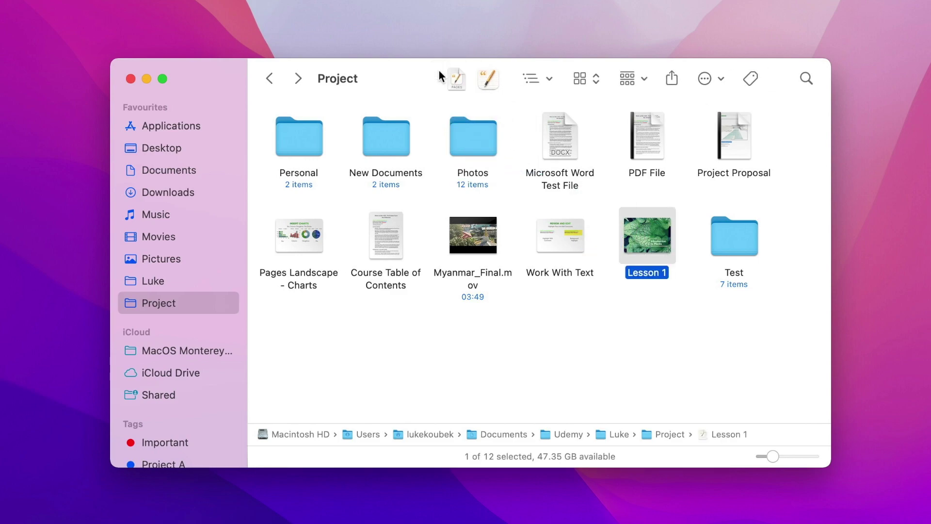
{"action": "left_click", "coordinate": [458, 77]}
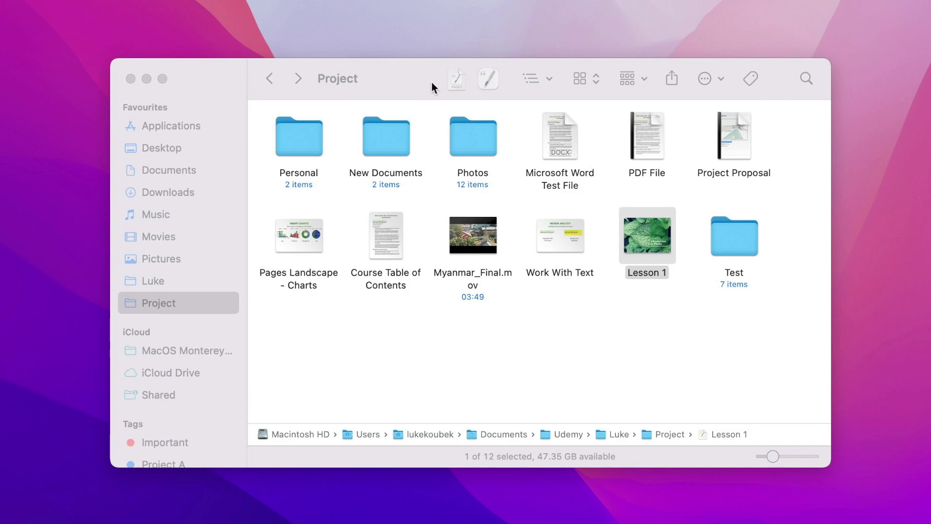
Remove the Pages shortcut from the Project window toolbar and pin the Photos folder there.
{"action": "left_click", "coordinate": [429, 76]}
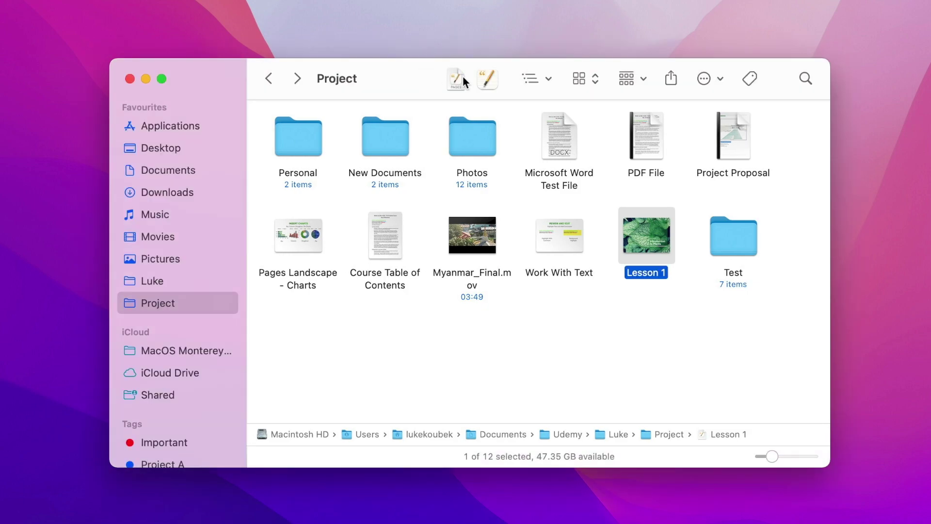
{"action": "left_click_drag", "start_coordinate": [463, 76], "coordinate": [531, 364]}
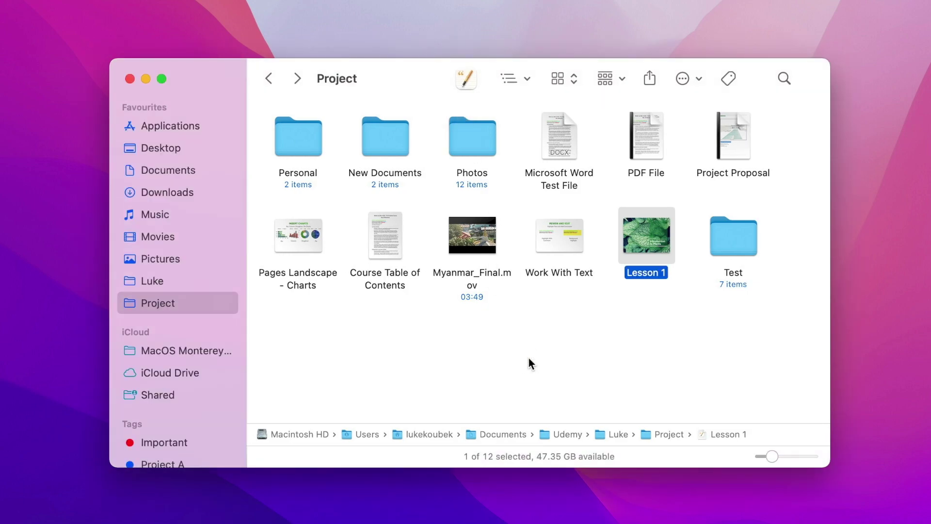
{"action": "left_click", "coordinate": [479, 138]}
{"action": "left_click_drag", "start_coordinate": [479, 138], "coordinate": [441, 82]}
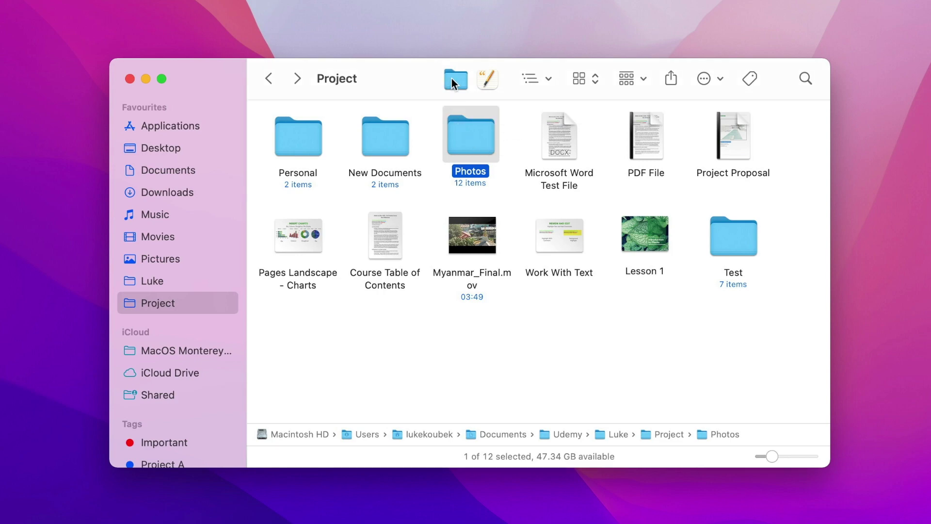
Open Photos from its toolbar shortcut, return to Project, then drag the shortcut off again.
{"action": "left_click", "coordinate": [452, 78]}
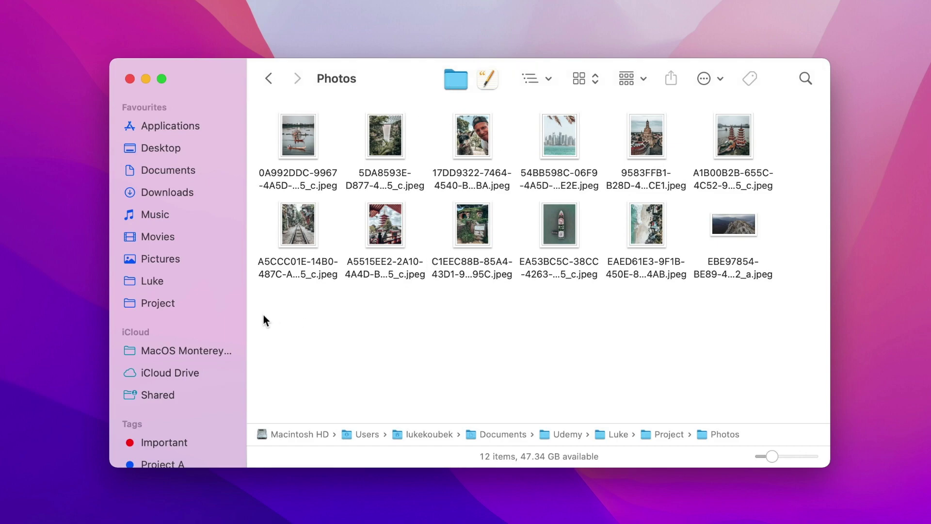
{"action": "left_click", "coordinate": [163, 307]}
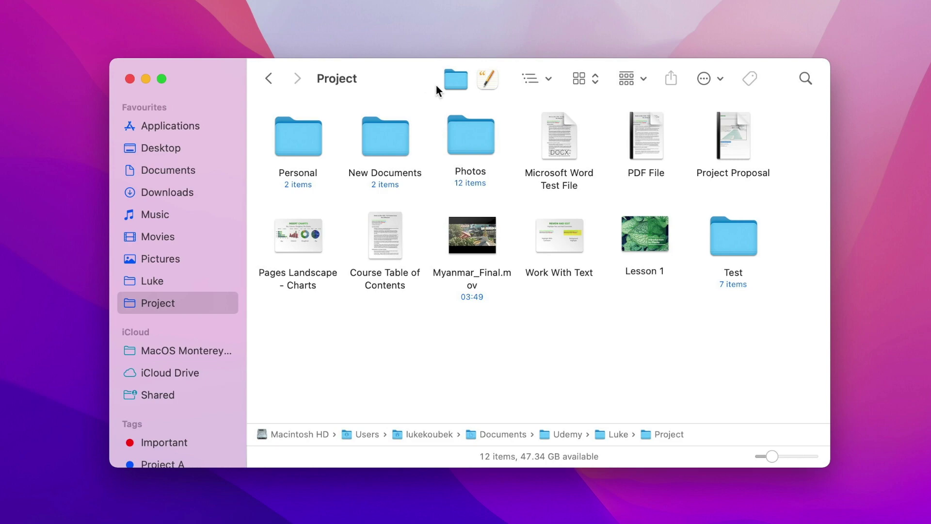
{"action": "left_click_drag", "start_coordinate": [448, 81], "coordinate": [524, 316]}
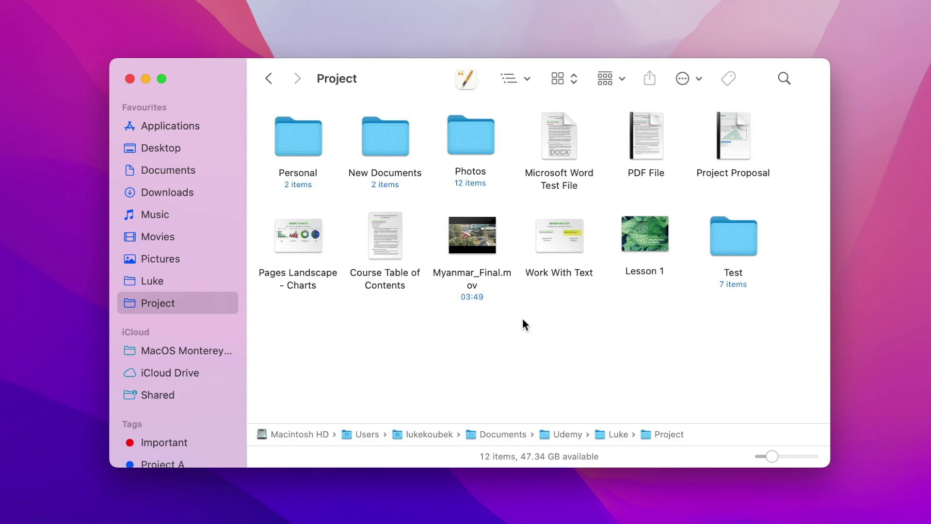
Pin VLC from Applications to the toolbar, then return to Project with nothing selected.
{"action": "left_click", "coordinate": [172, 124]}
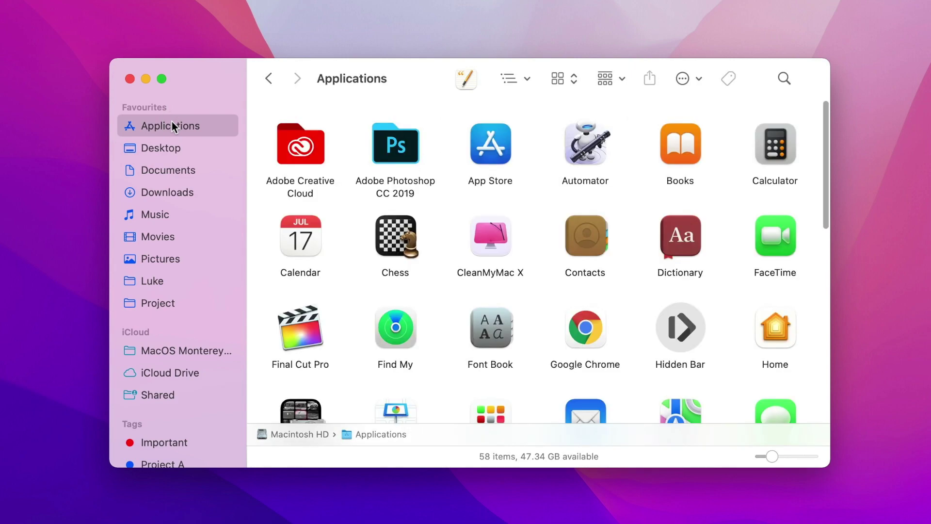
{"action": "scroll", "coordinate": [434, 280], "scroll_direction": "down", "scroll_amount": 15}
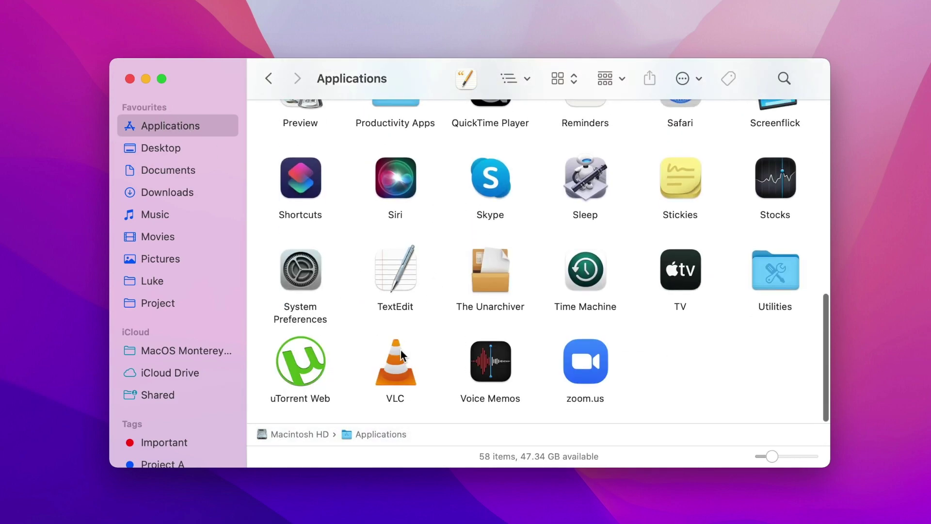
{"action": "left_click_drag", "start_coordinate": [395, 363], "coordinate": [441, 82]}
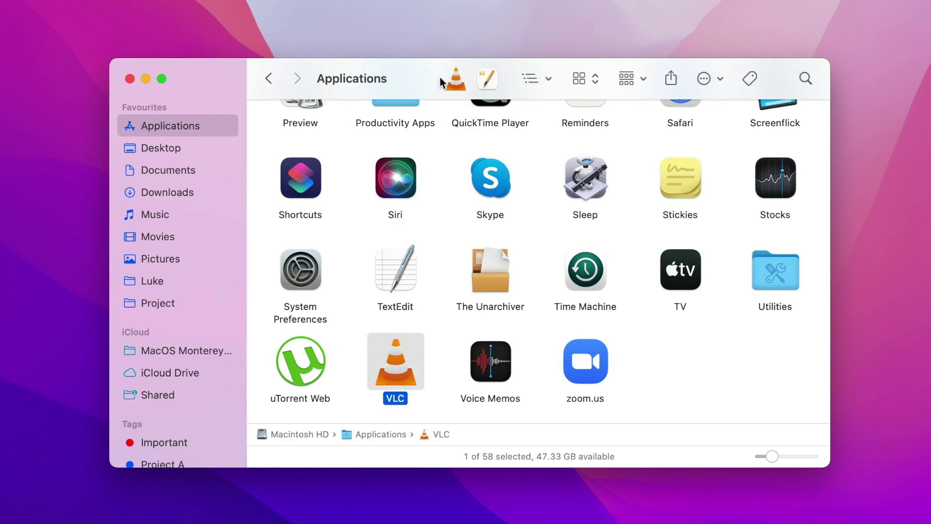
{"action": "left_click", "coordinate": [167, 303]}
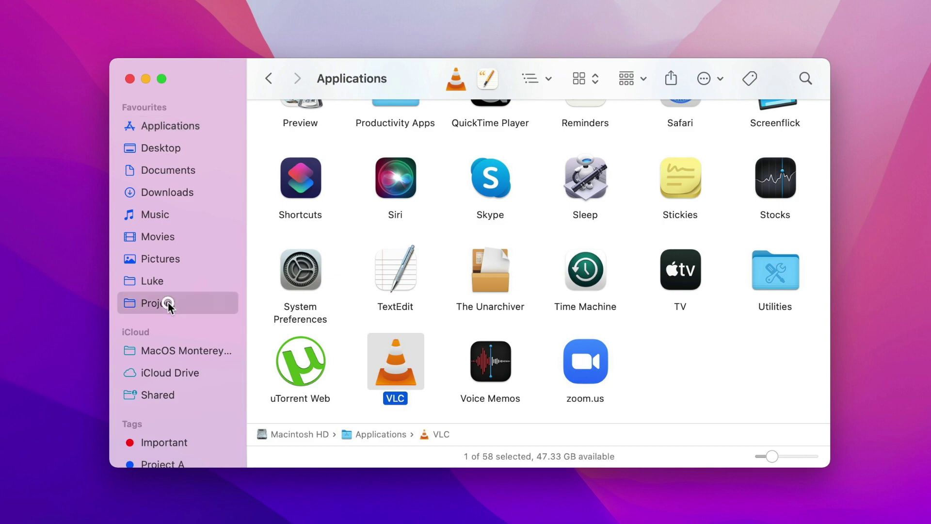
{"action": "left_click", "coordinate": [402, 352]}
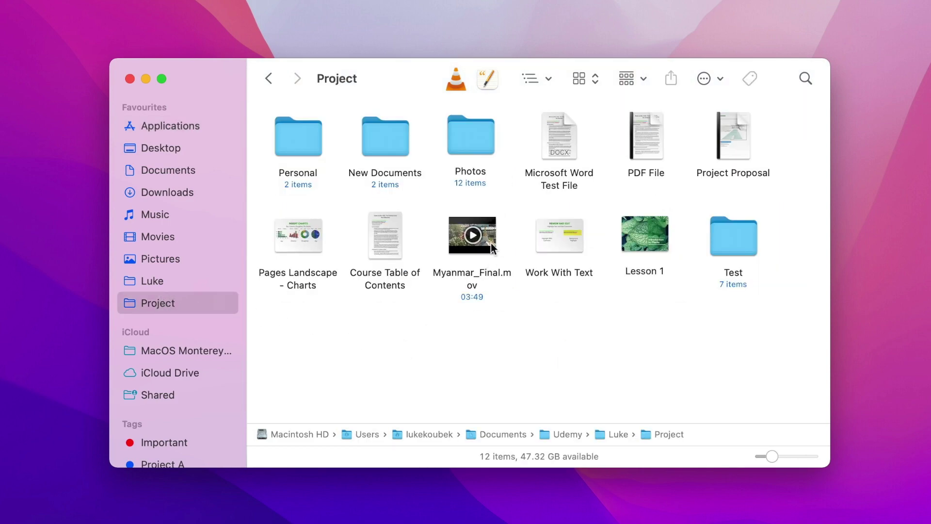
Open Myanmar_Final.mov by dropping it on the VLC toolbar shortcut, then jump to about 02:45.
{"action": "left_click_drag", "start_coordinate": [493, 232], "coordinate": [467, 75]}
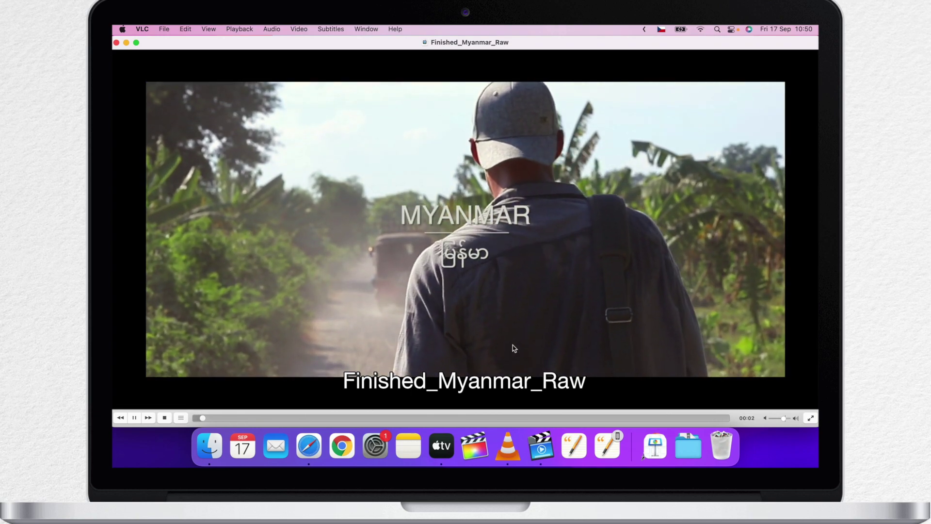
{"action": "left_click", "coordinate": [579, 417]}
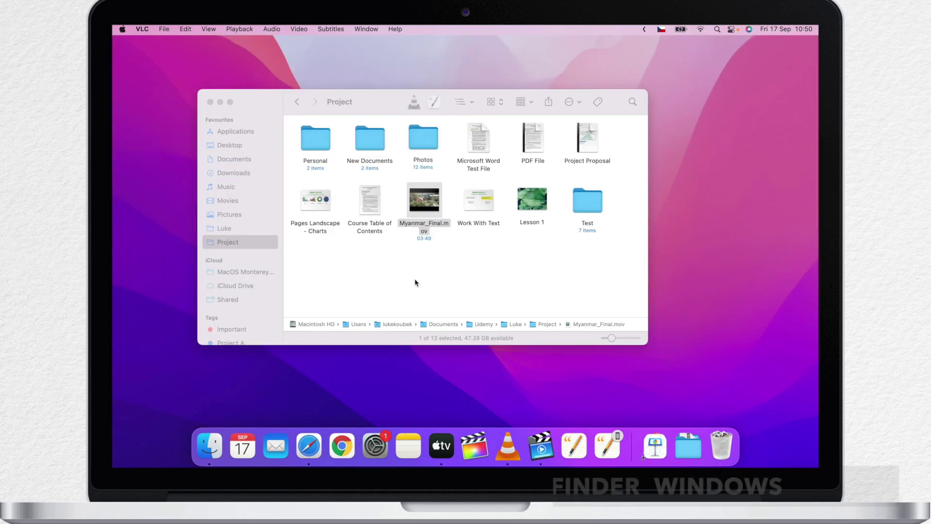
Close VLC, open two new Macintosh HD windows, and merge all Finder windows into three tabs.
{"action": "left_click", "coordinate": [416, 283]}
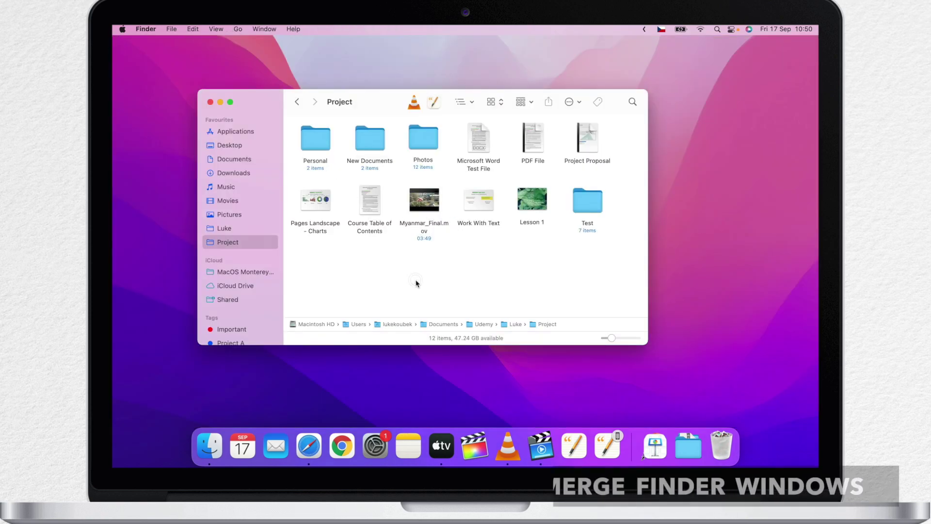
{"action": "key", "text": "super+n"}
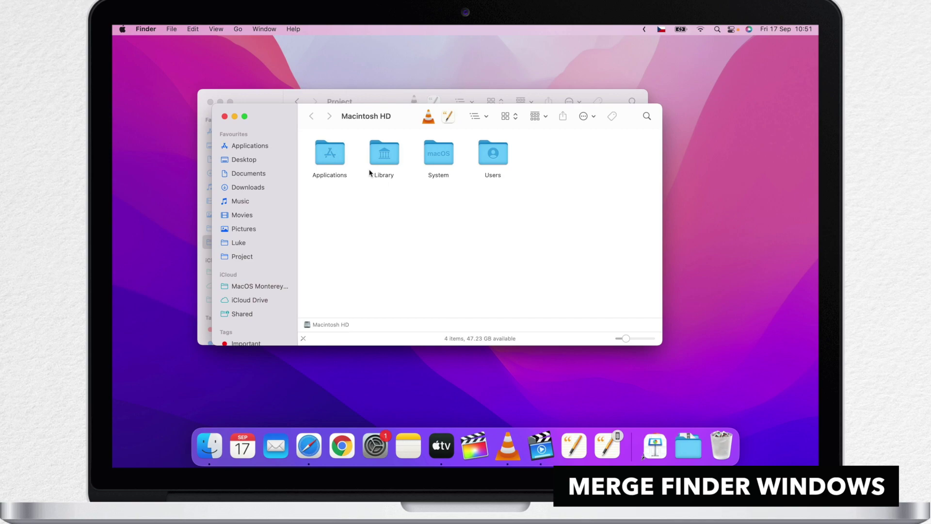
{"action": "left_click_drag", "start_coordinate": [405, 127], "coordinate": [590, 223]}
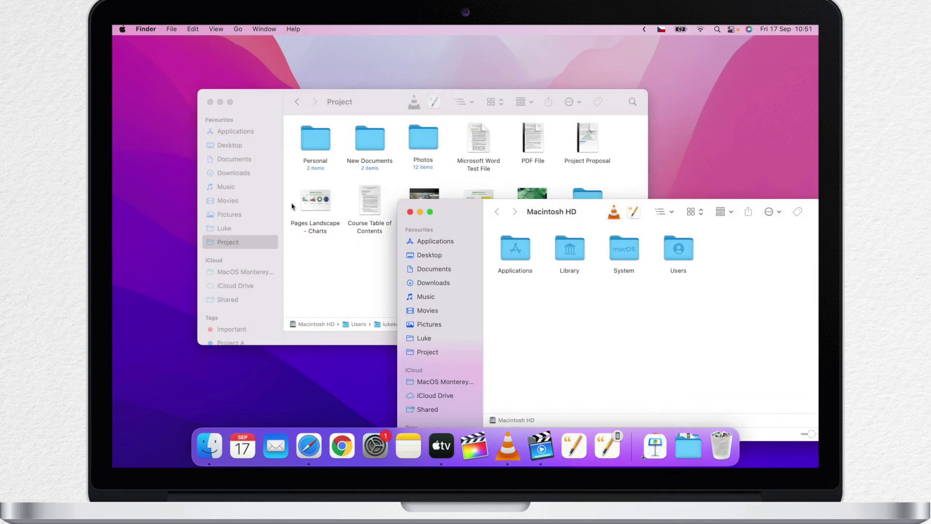
{"action": "key", "text": "super+n"}
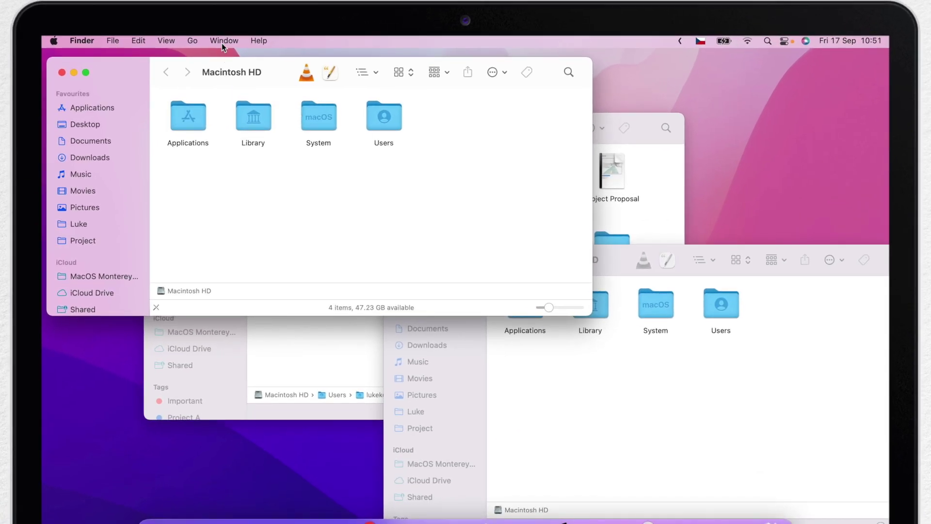
{"action": "left_click", "coordinate": [222, 41]}
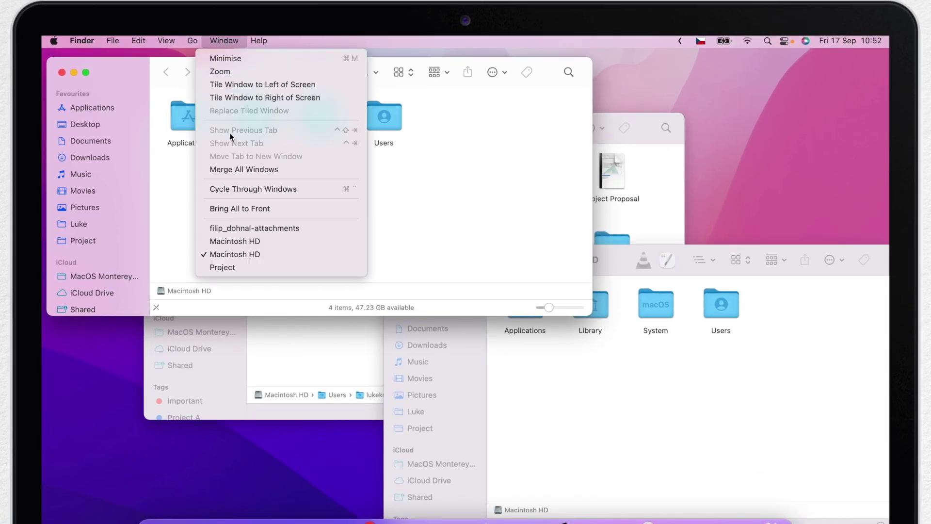
{"action": "left_click", "coordinate": [295, 168]}
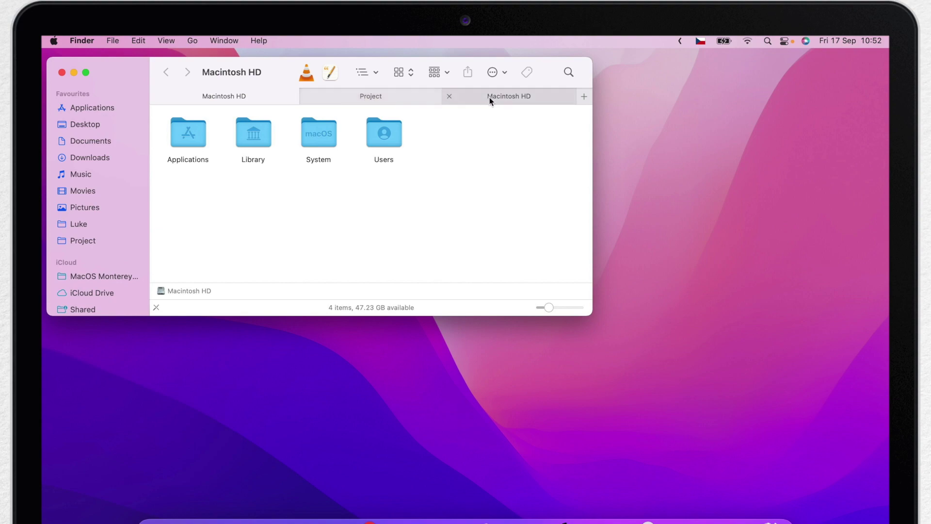
Cycle through the three tabs and move the Finder window to the screen centre.
{"action": "left_click", "coordinate": [504, 96]}
{"action": "left_click", "coordinate": [373, 100]}
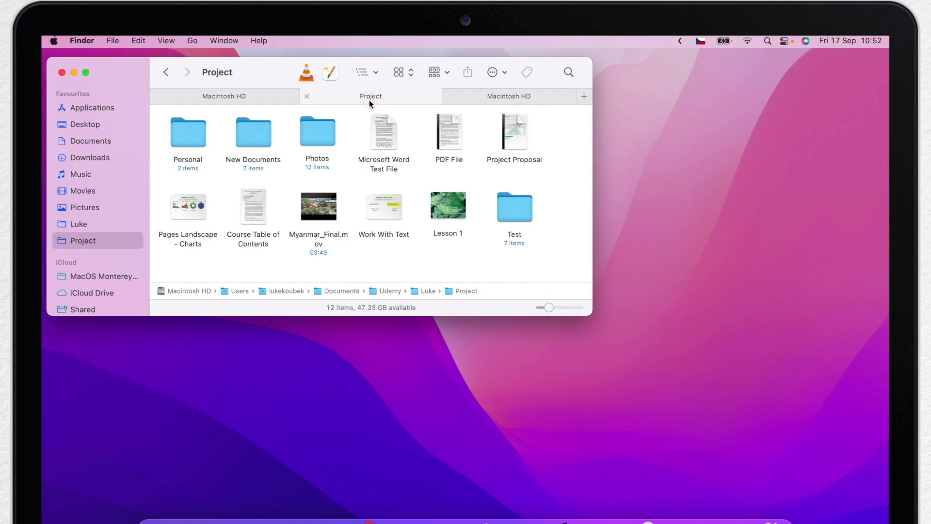
{"action": "left_click", "coordinate": [237, 97]}
{"action": "left_click_drag", "start_coordinate": [279, 71], "coordinate": [380, 146]}
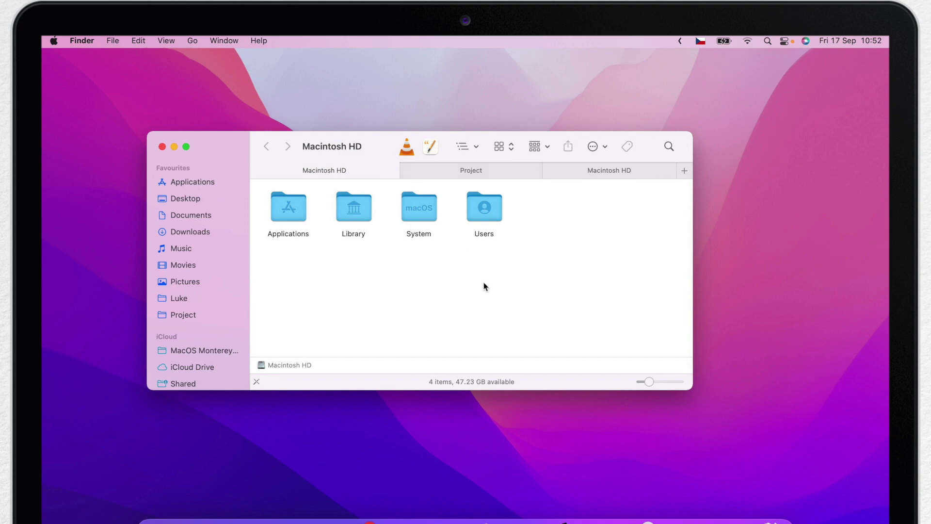
Add two new tabs and show the Project folder in the newest one.
{"action": "key", "text": "super+t"}
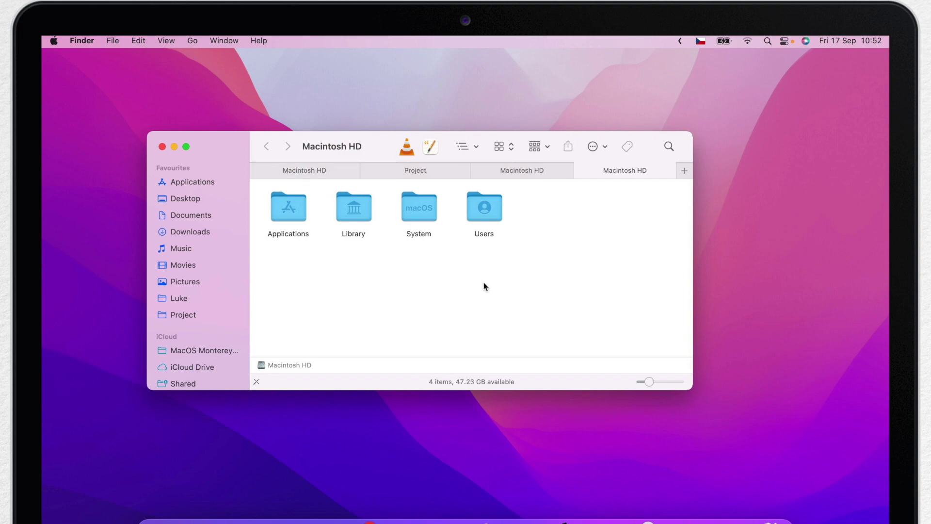
{"action": "left_click", "coordinate": [685, 169]}
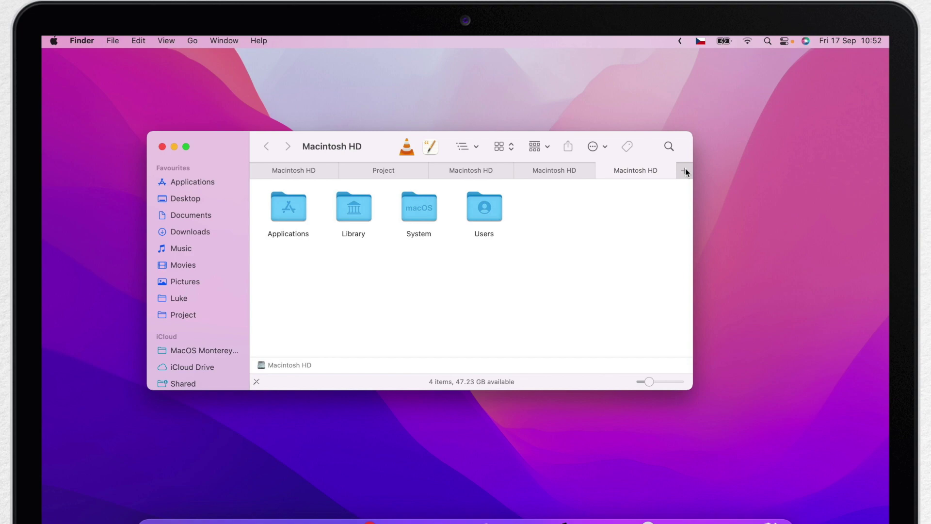
{"action": "left_click", "coordinate": [194, 314]}
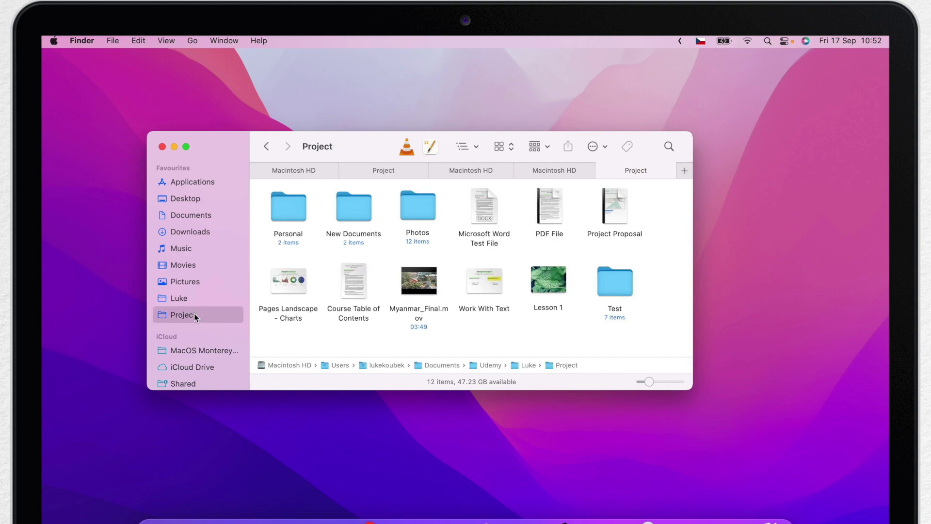
Switch Project to column view and preview the Word test file, Myanmar_Final.mov and a pagoda photo.
{"action": "left_click", "coordinate": [504, 146]}
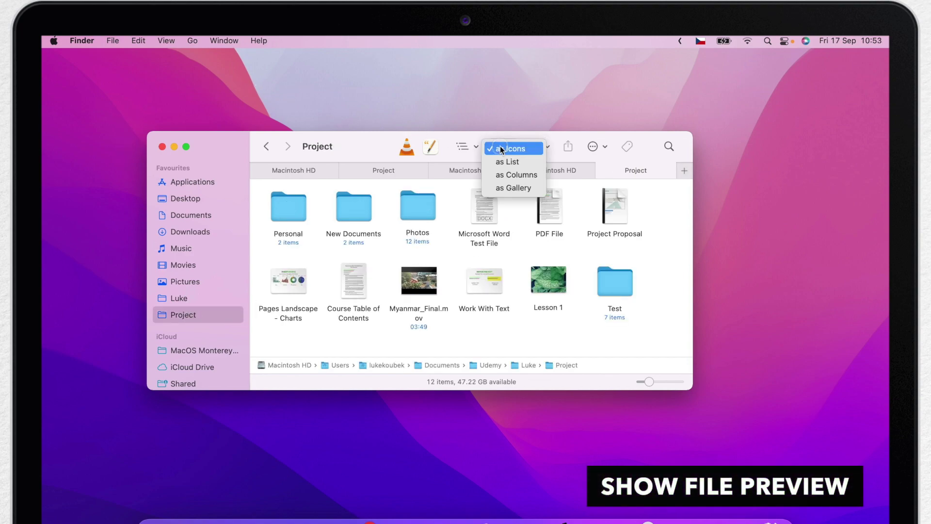
{"action": "left_click", "coordinate": [505, 176]}
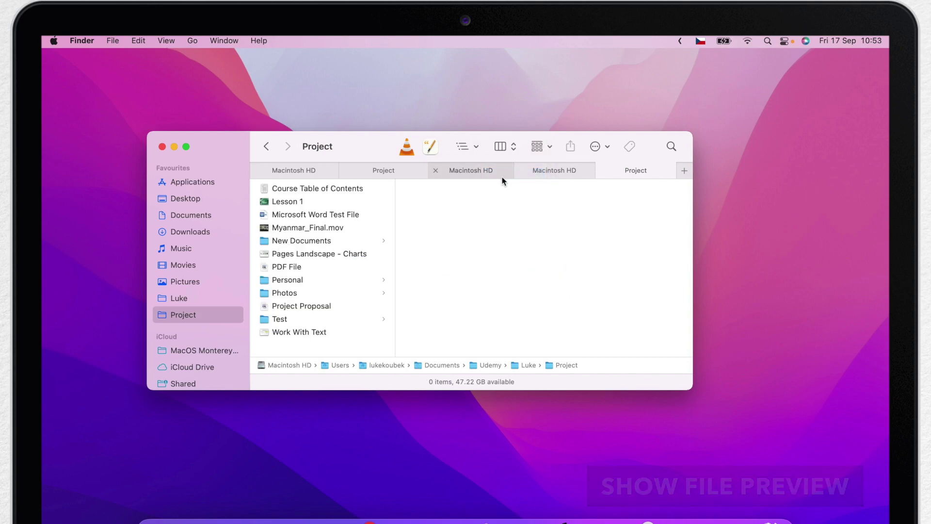
{"action": "left_click", "coordinate": [319, 214]}
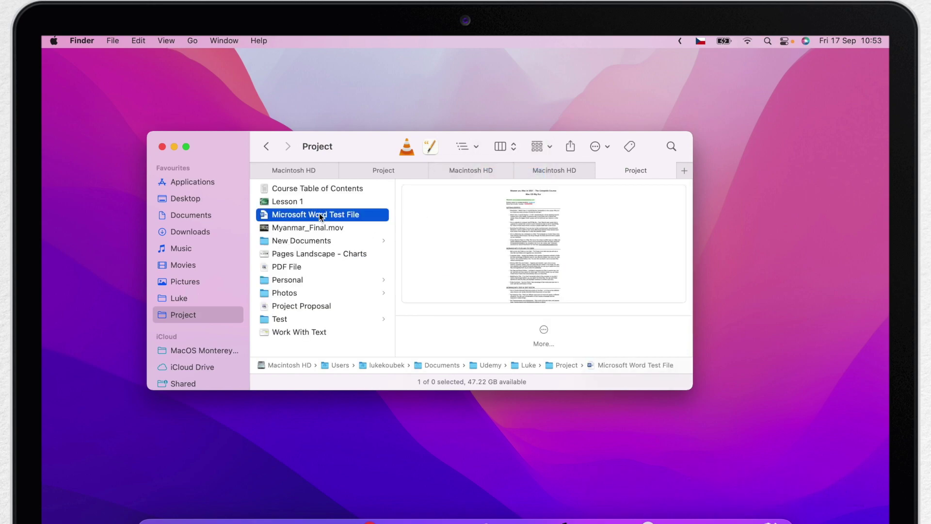
{"action": "left_click", "coordinate": [315, 241]}
{"action": "left_click", "coordinate": [294, 228]}
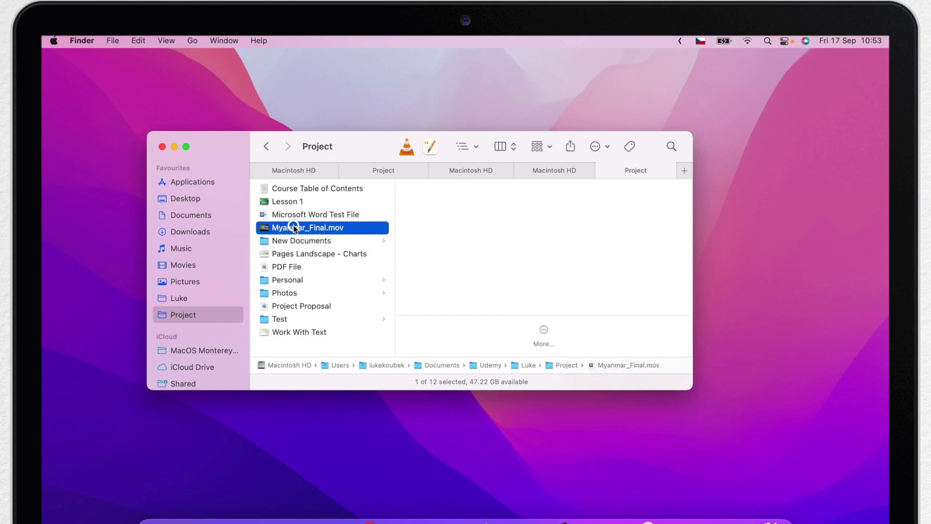
{"action": "left_click", "coordinate": [281, 294]}
{"action": "left_click", "coordinate": [429, 280]}
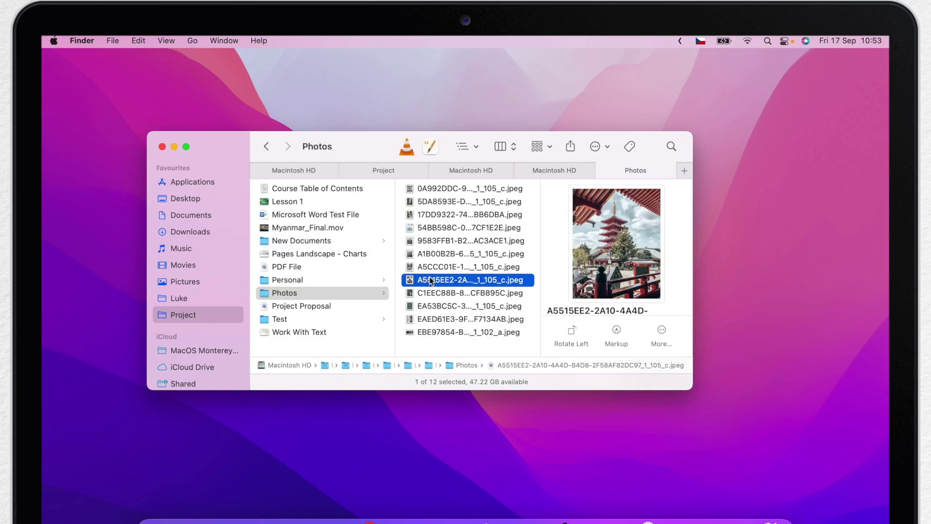
Show Photos as a list with the preview pane, preview several photos, then go back to Project.
{"action": "left_click", "coordinate": [499, 145]}
{"action": "left_click", "coordinate": [497, 142]}
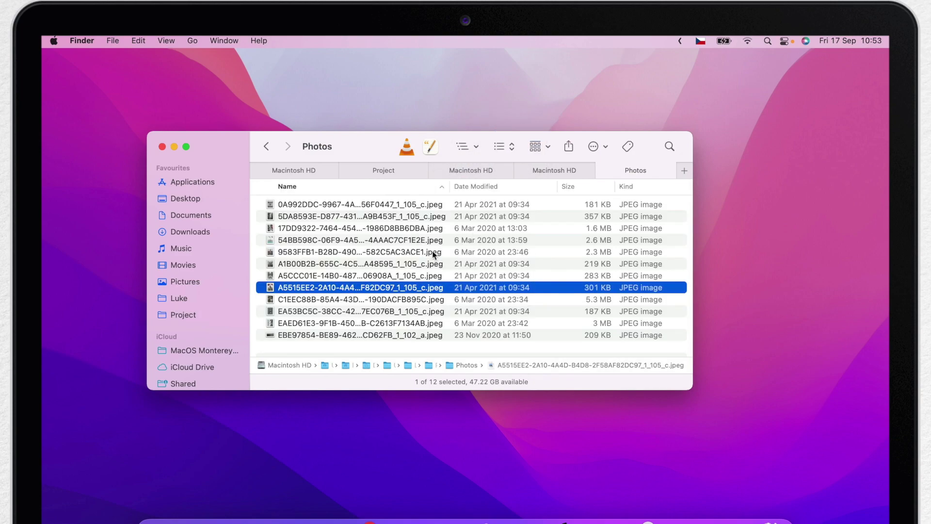
{"action": "left_click", "coordinate": [164, 43]}
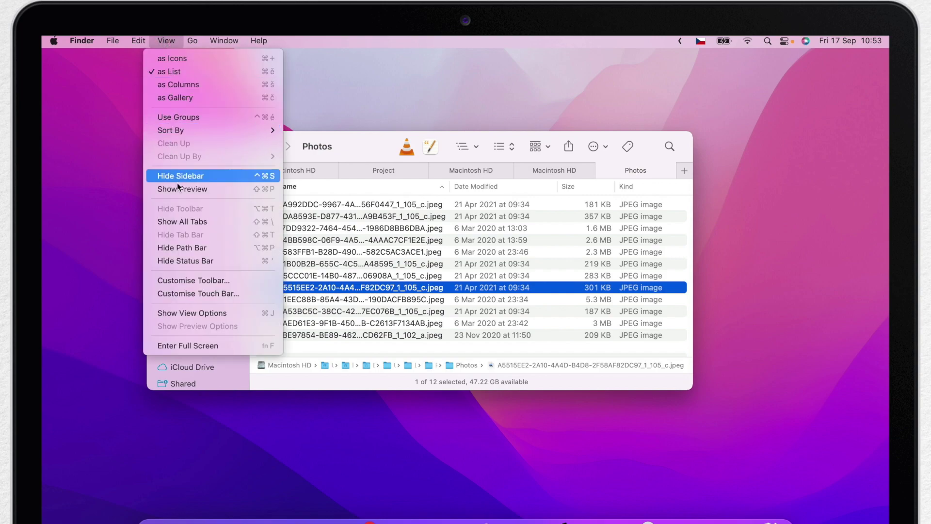
{"action": "left_click", "coordinate": [223, 188]}
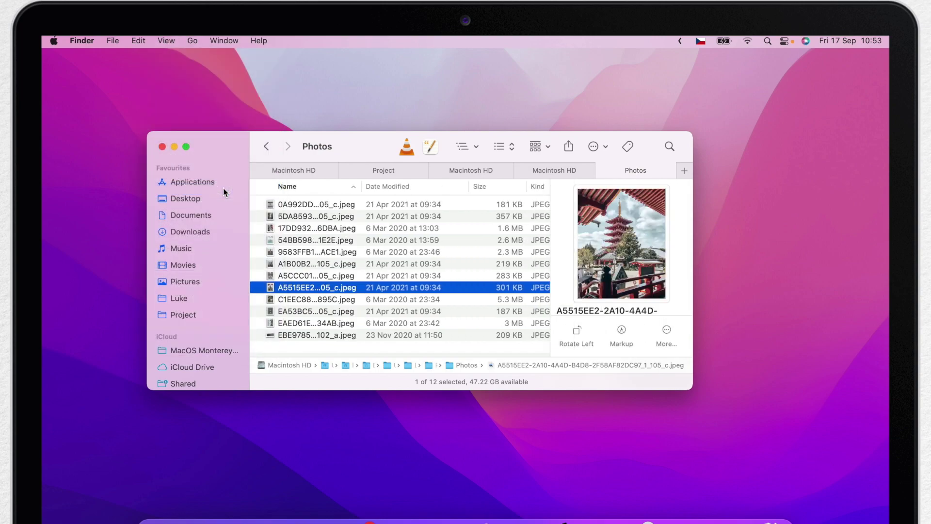
{"action": "left_click", "coordinate": [312, 263]}
{"action": "left_click", "coordinate": [304, 241]}
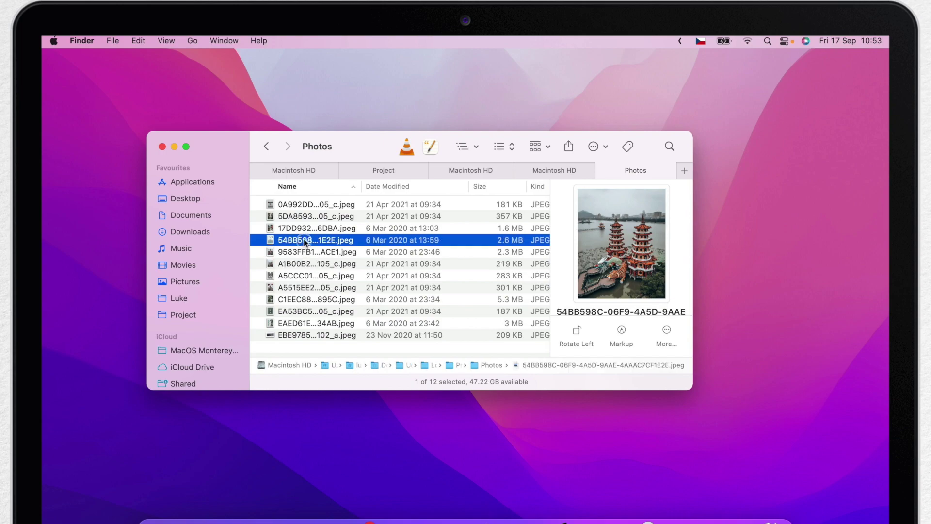
{"action": "left_click", "coordinate": [296, 204]}
{"action": "key", "text": "Return"}
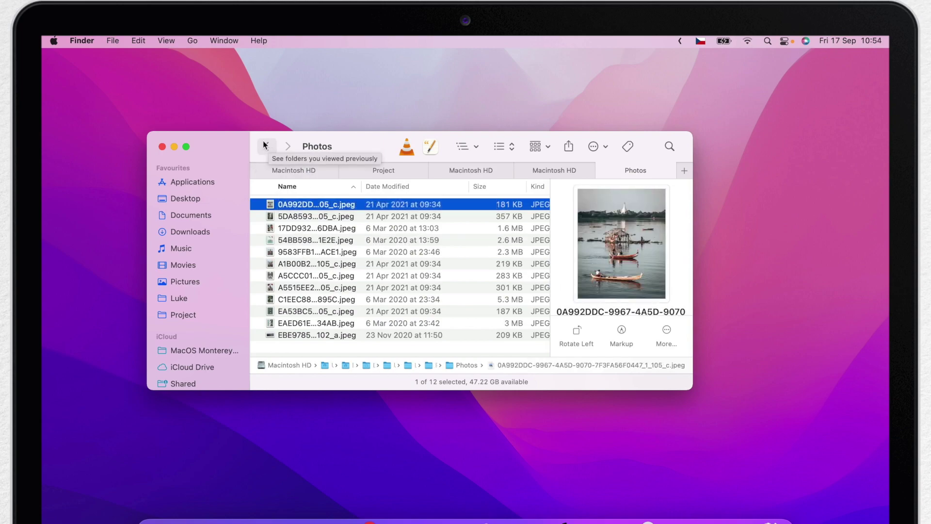
{"action": "left_click", "coordinate": [266, 146]}
{"action": "left_click", "coordinate": [512, 148]}
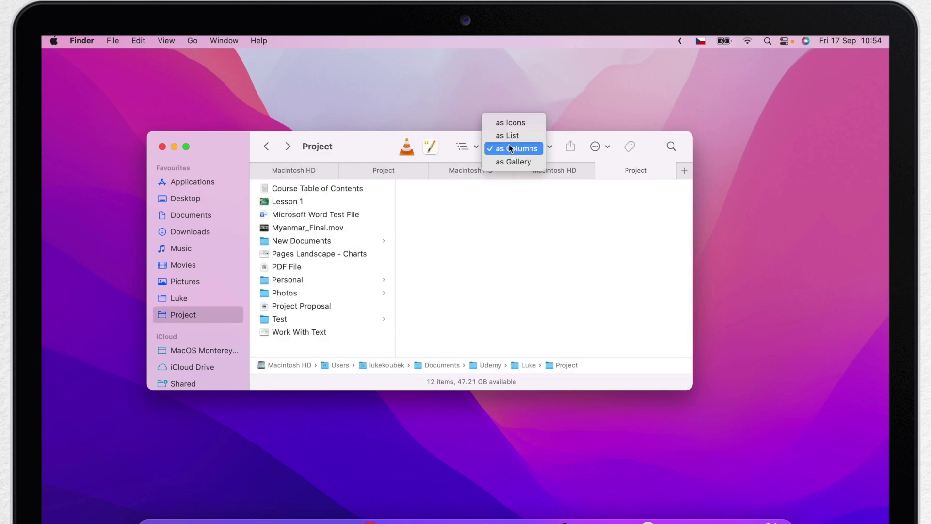
List Project with Calculate all sizes on, sorted by Size from largest to smallest.
{"action": "left_click", "coordinate": [508, 135]}
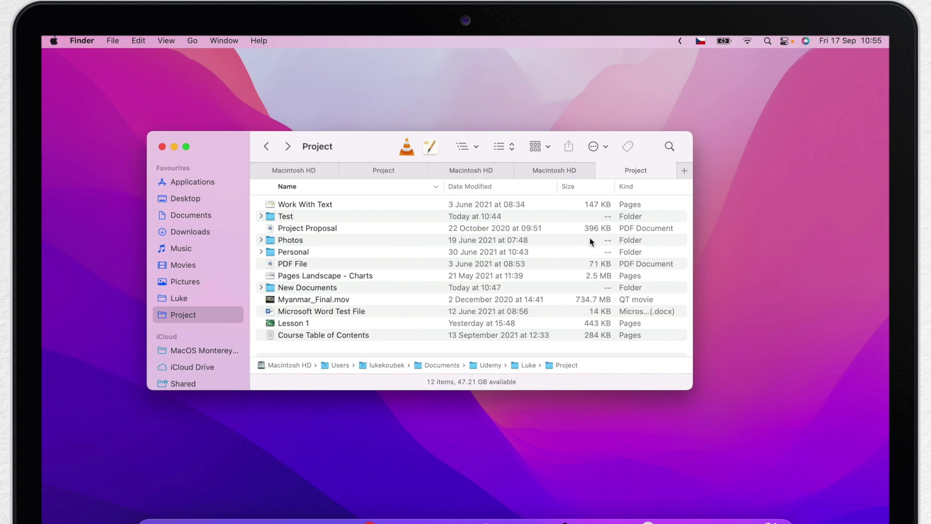
{"action": "left_click", "coordinate": [172, 42]}
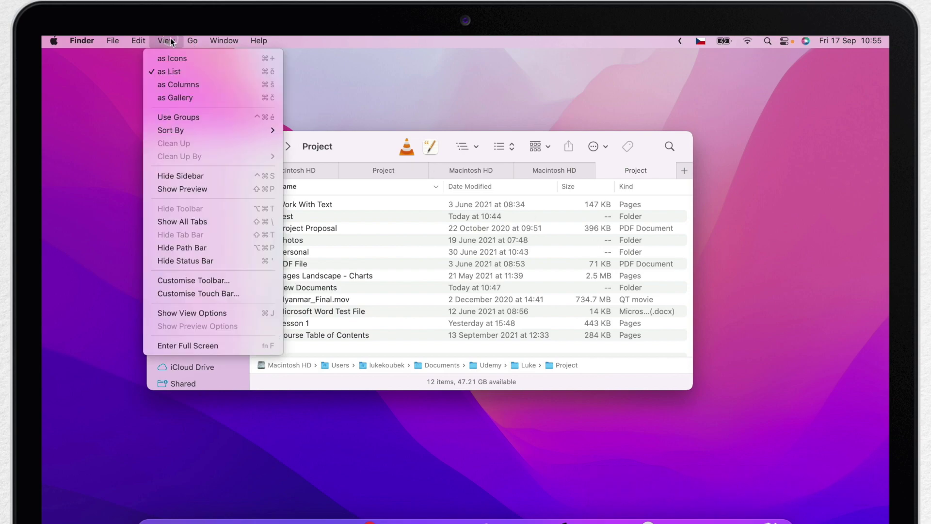
{"action": "left_click", "coordinate": [240, 313]}
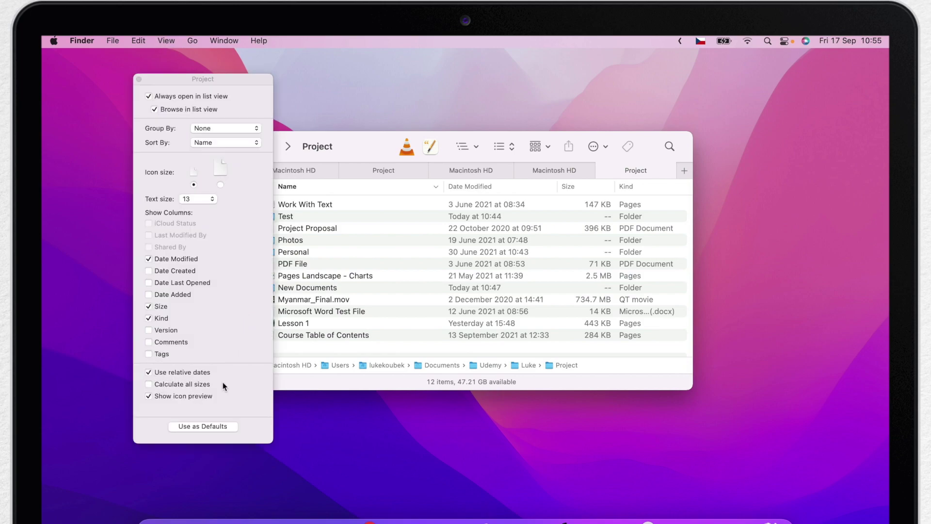
{"action": "left_click", "coordinate": [148, 384]}
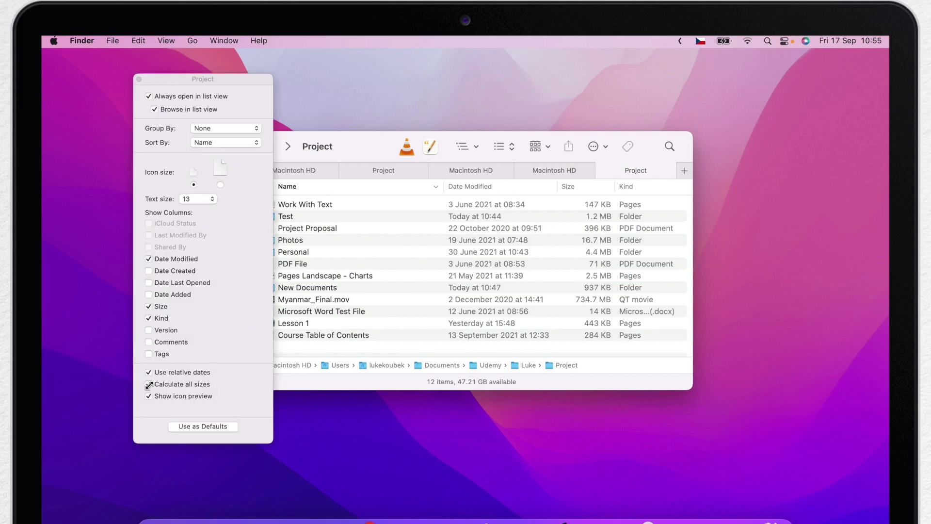
{"action": "left_click", "coordinate": [140, 79]}
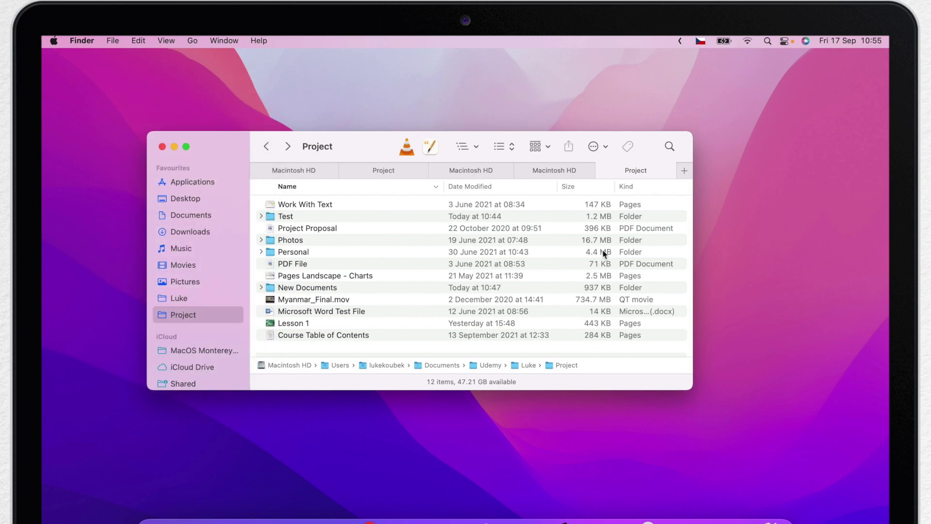
{"action": "left_click", "coordinate": [590, 186]}
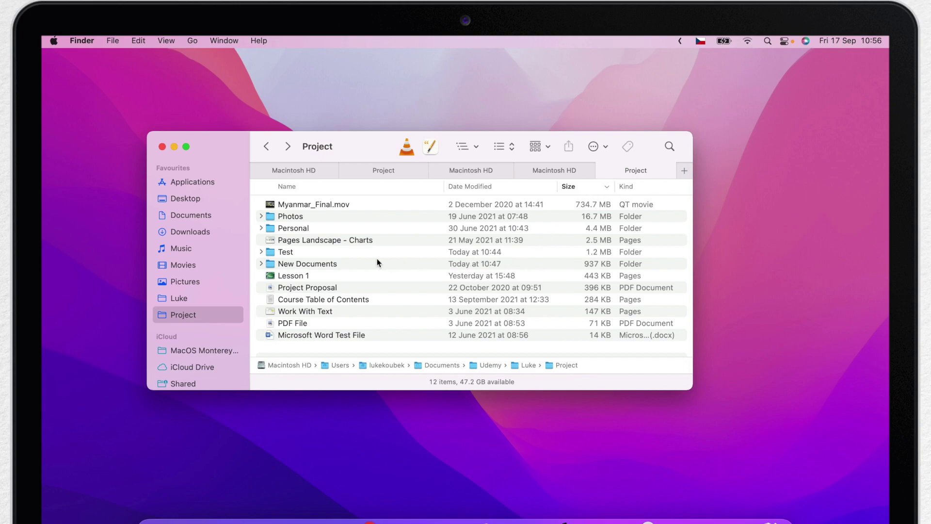
Use Delete Immediately on Lesson 1 inside New Documents, then return to Project.
{"action": "left_click", "coordinate": [349, 263]}
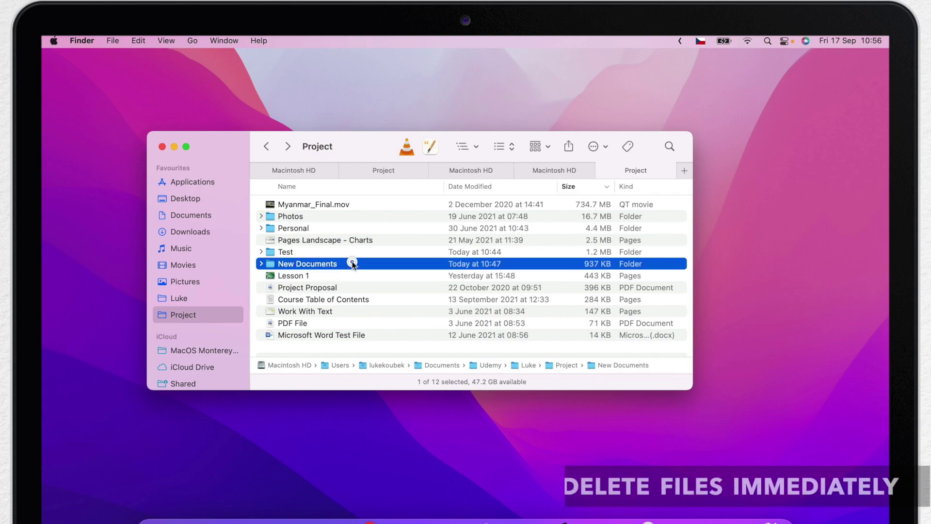
{"action": "double_click", "coordinate": [352, 265]}
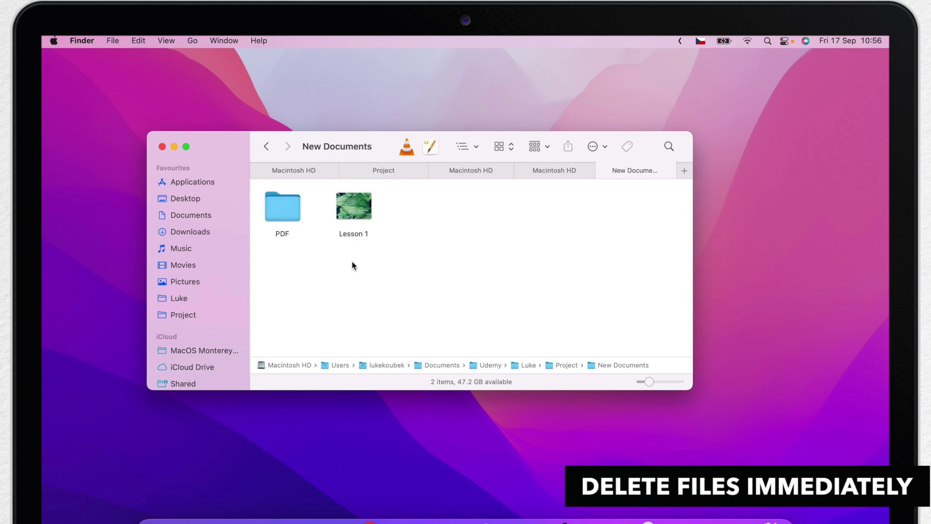
{"action": "left_click", "coordinate": [363, 209]}
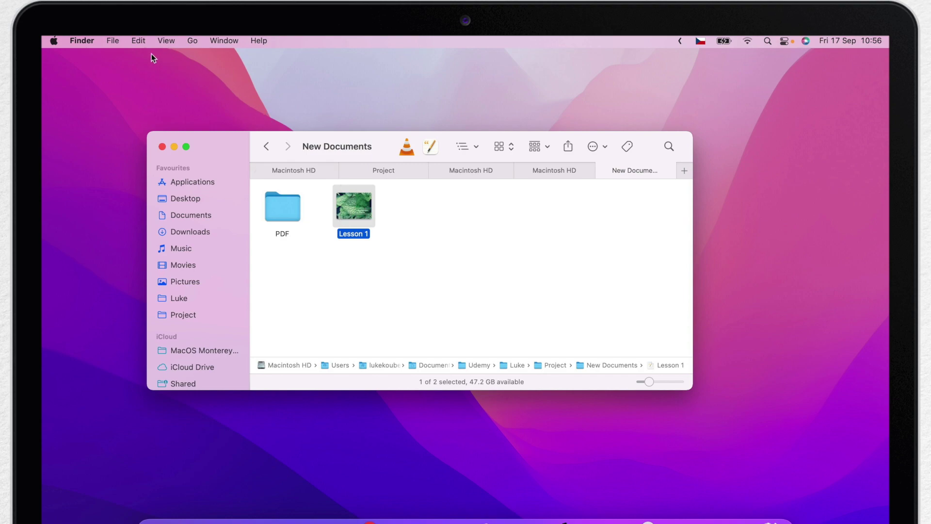
{"action": "left_click", "coordinate": [113, 40]}
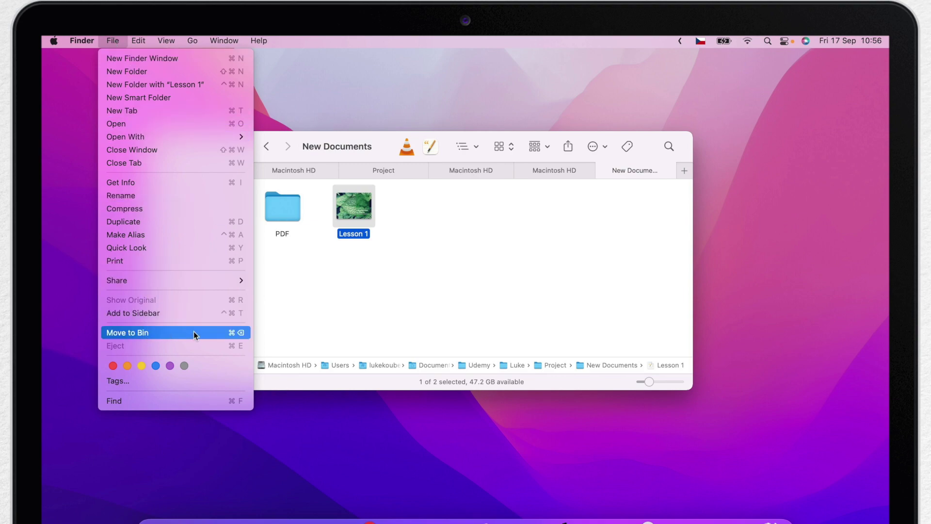
{"action": "key", "text": "alt"}
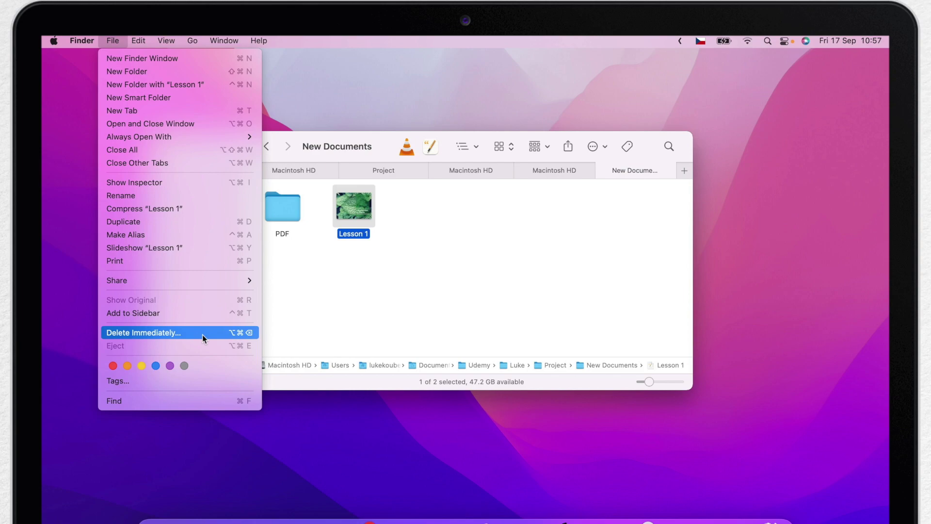
{"action": "left_click", "coordinate": [206, 333]}
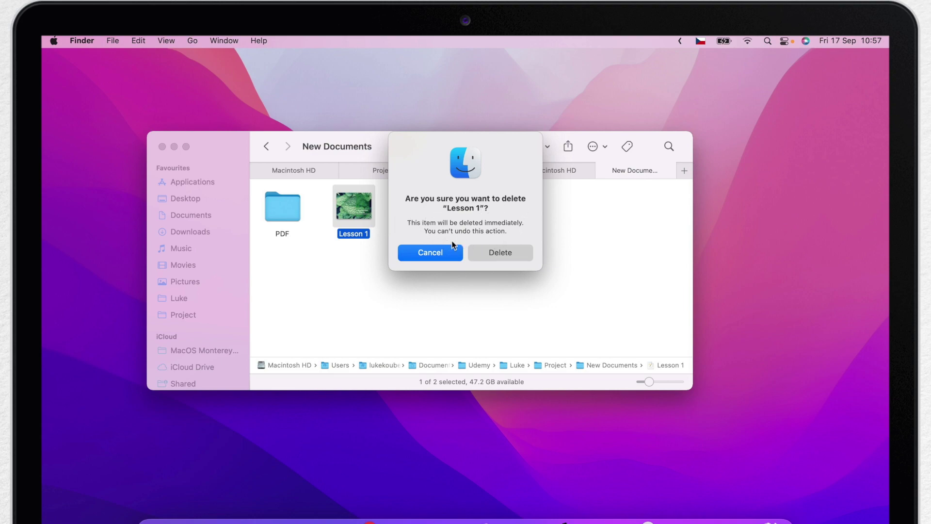
{"action": "left_click", "coordinate": [511, 252]}
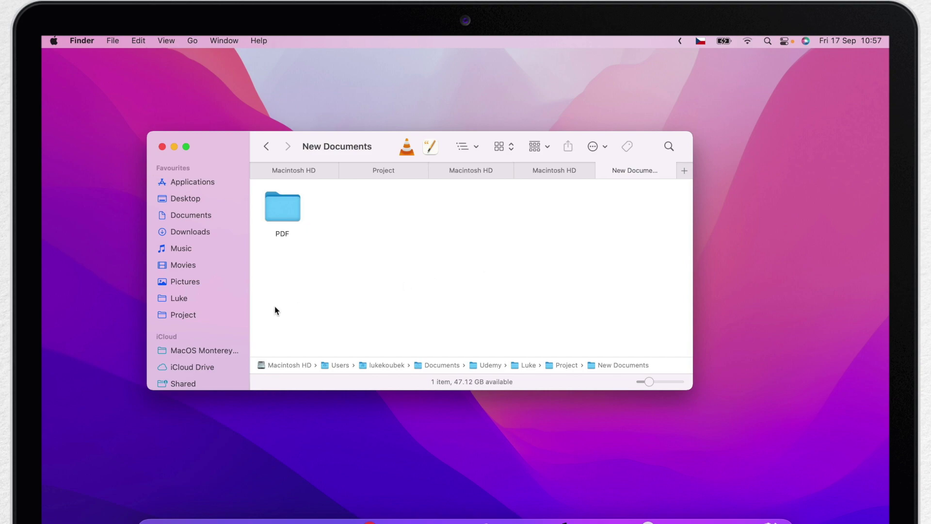
{"action": "left_click", "coordinate": [191, 315]}
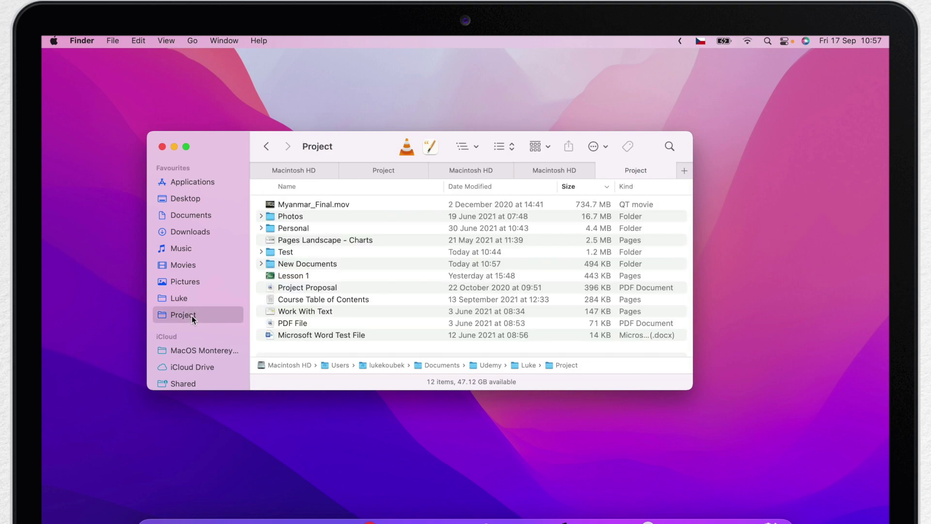
Switch Project to icon view and start renaming the Photos folder.
{"action": "left_click", "coordinate": [498, 150]}
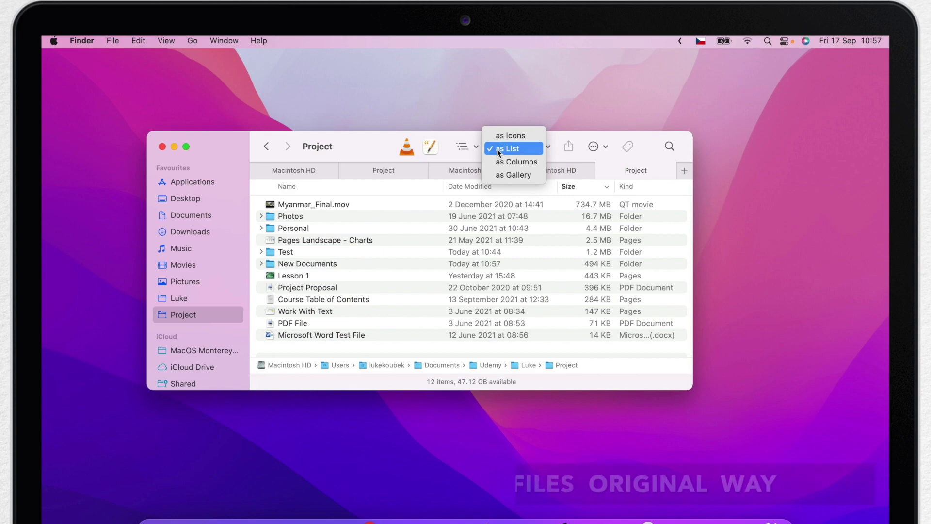
{"action": "left_click", "coordinate": [497, 140]}
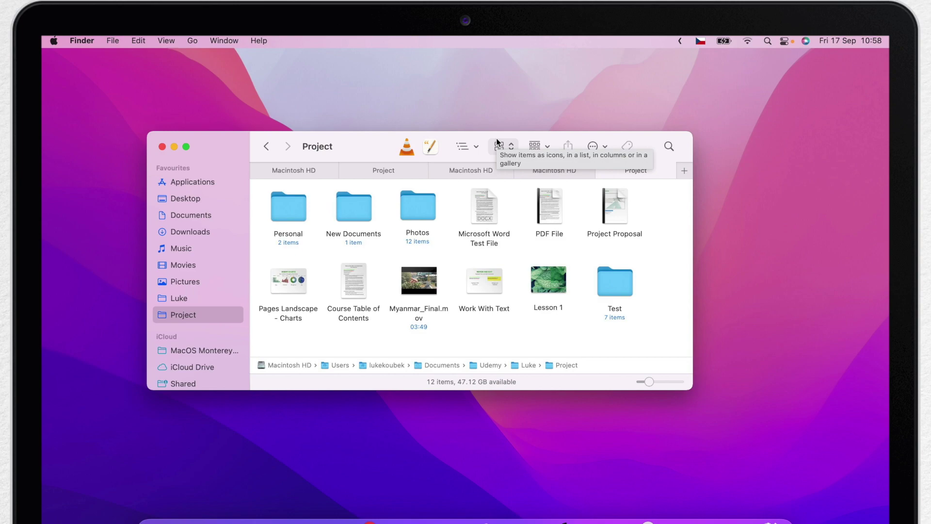
{"action": "left_click", "coordinate": [416, 228]}
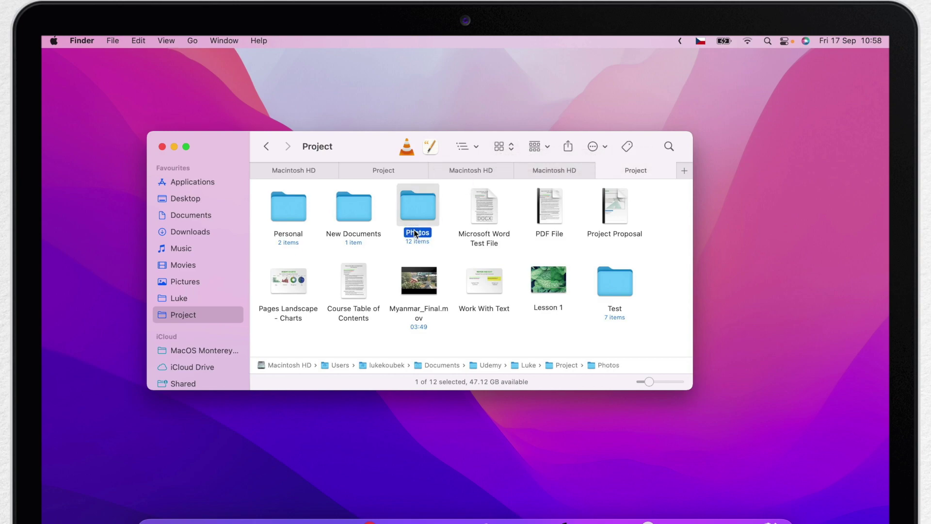
{"action": "left_click", "coordinate": [414, 232]}
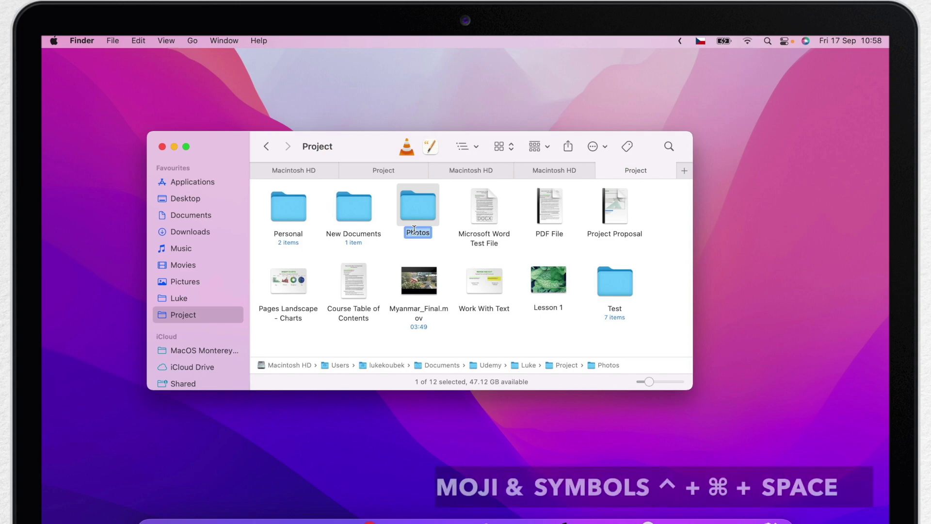
Replace the Photos folder name with the camera-with-flash emoji found by searching 'photo'.
{"action": "key", "text": "ctrl+super+space"}
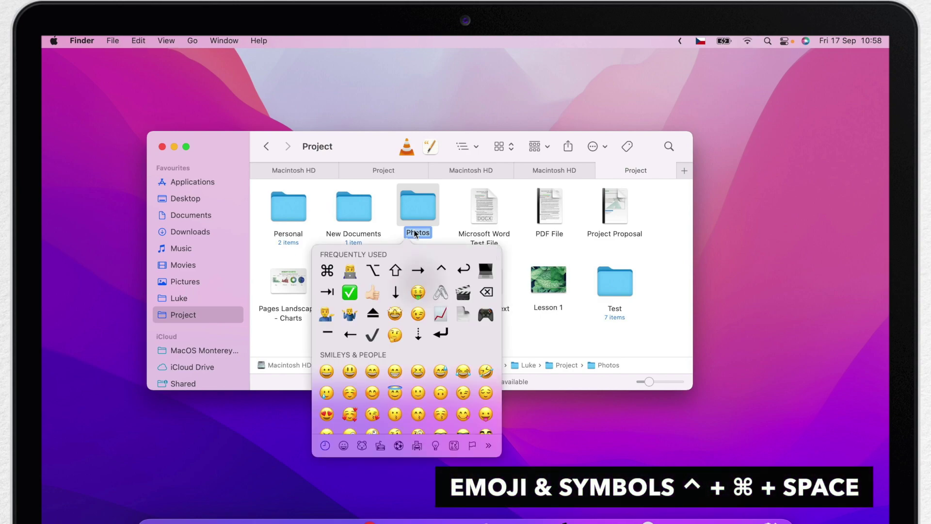
{"action": "scroll", "coordinate": [415, 300], "scroll_direction": "up", "scroll_amount": 2}
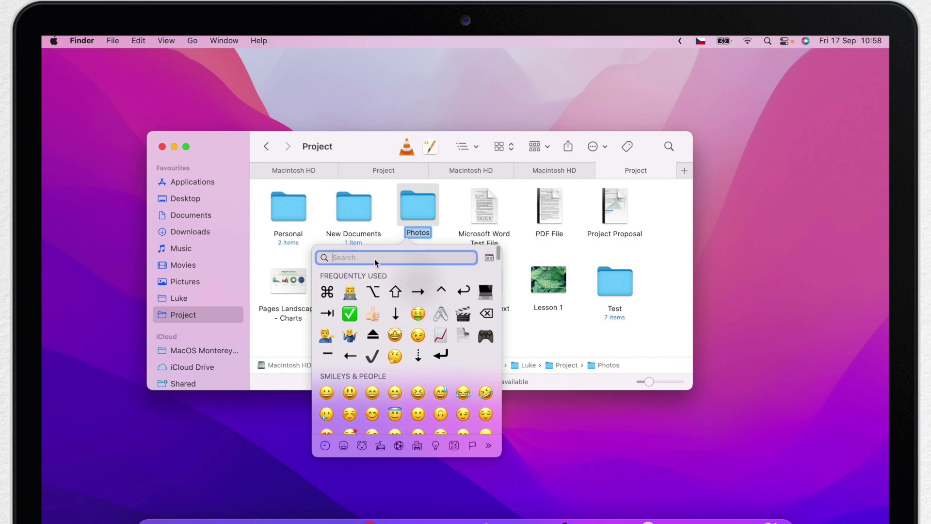
{"action": "type", "text": "phhot"}
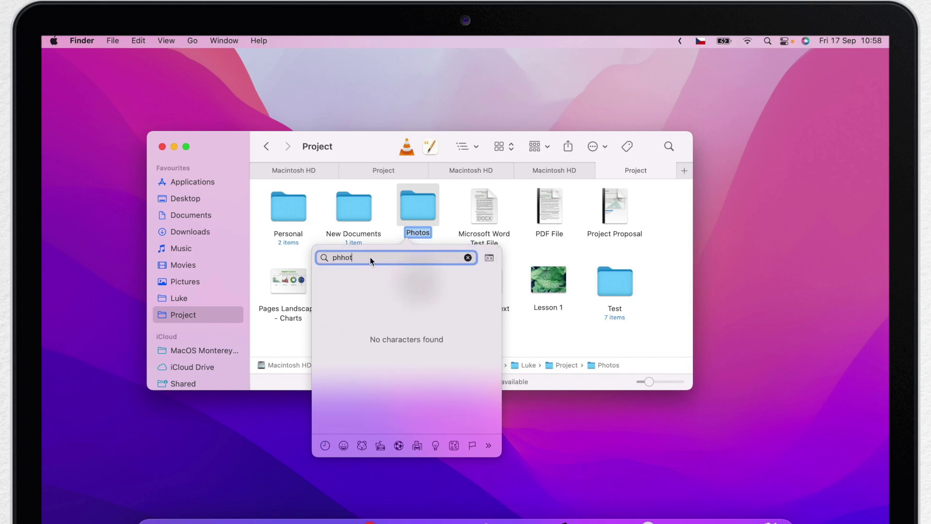
{"action": "type", "text": "oto"}
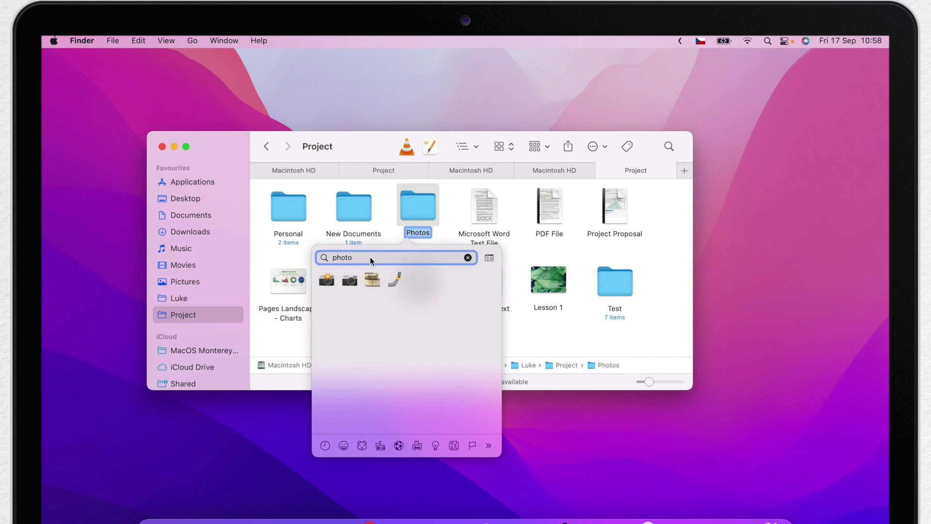
{"action": "left_click", "coordinate": [326, 280]}
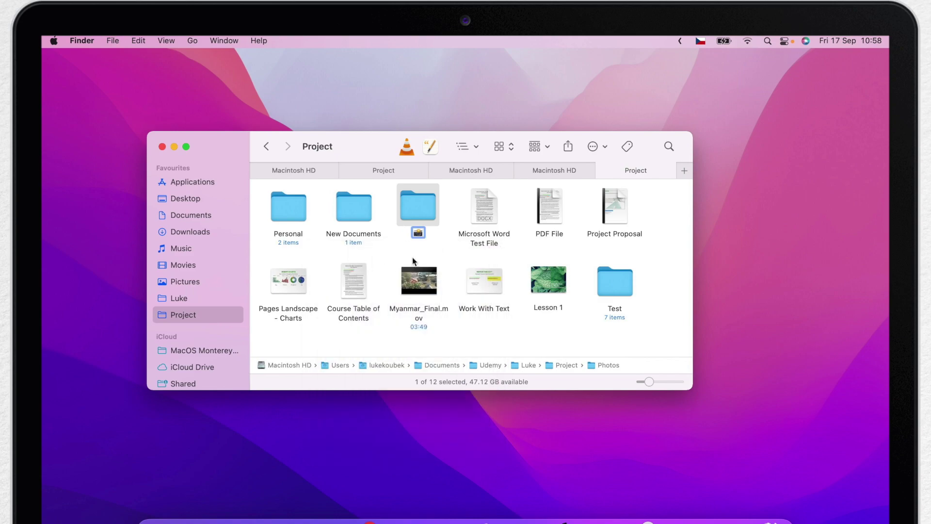
{"action": "left_click", "coordinate": [446, 252]}
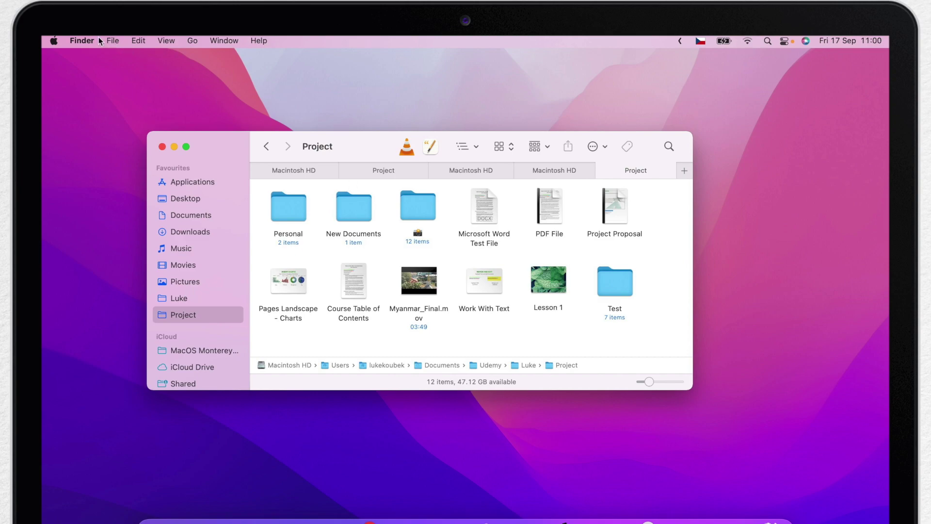
Toggle the 30-day Bin removal option in Advanced Finder Preferences, then close Preferences and the Project window.
{"action": "left_click", "coordinate": [83, 40]}
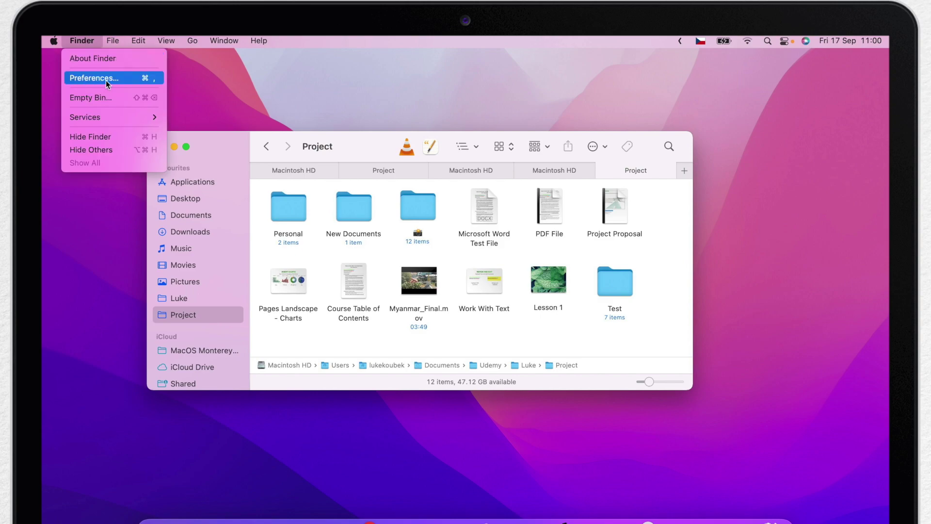
{"action": "left_click", "coordinate": [122, 78]}
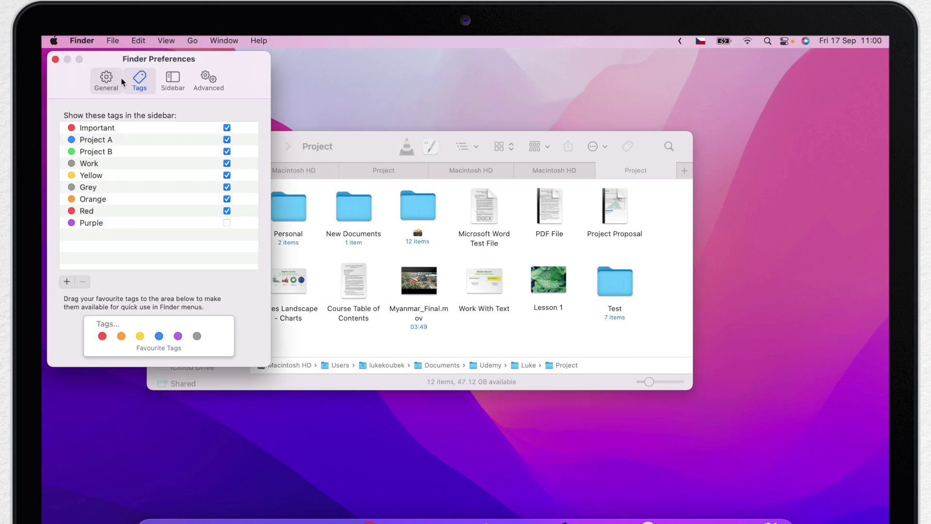
{"action": "left_click", "coordinate": [209, 79]}
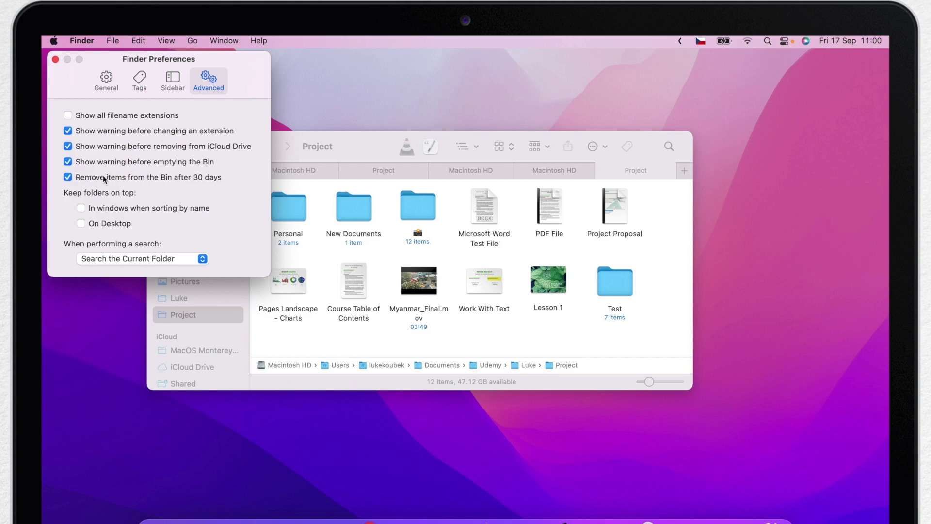
{"action": "left_click", "coordinate": [67, 177]}
{"action": "left_click", "coordinate": [55, 59]}
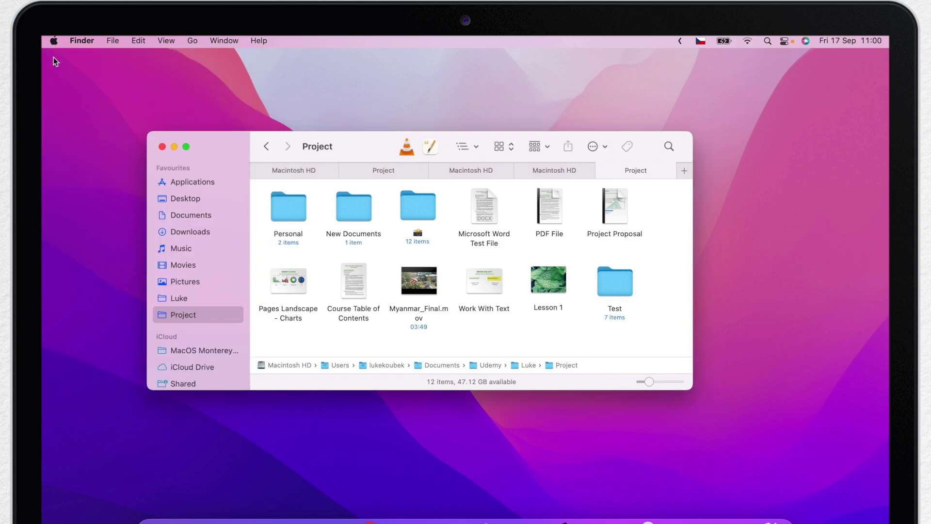
{"action": "left_click", "coordinate": [162, 147]}
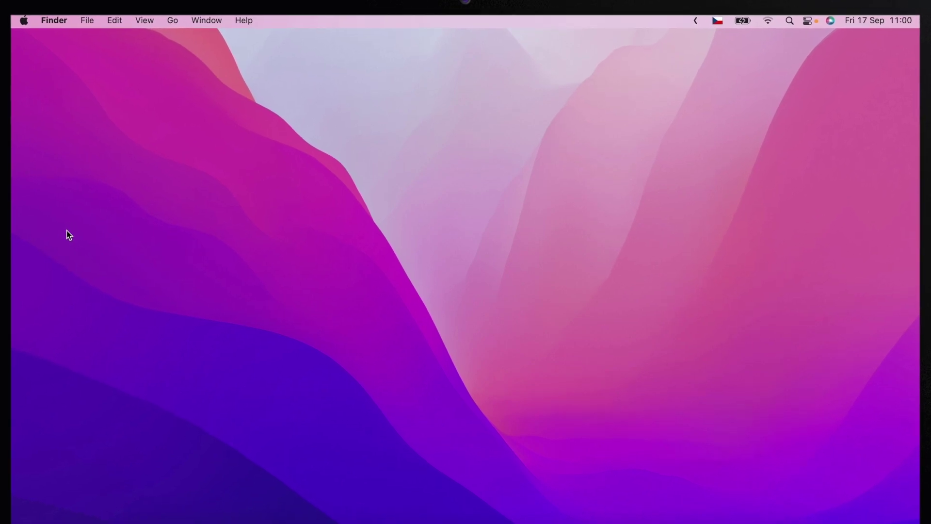